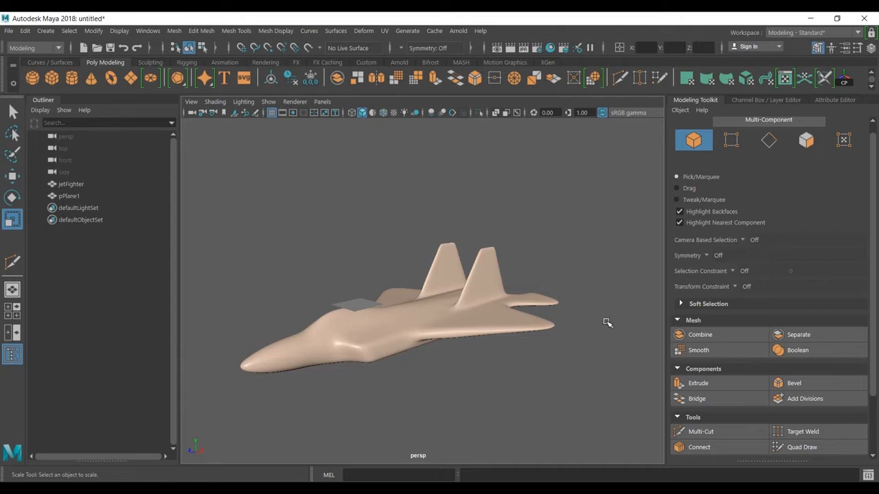
Make the jetFighter mesh the live surface and set symmetry to Object X
{"action": "scroll", "coordinate": [607, 322], "scroll_direction": "down", "scroll_amount": 5}
{"action": "scroll", "coordinate": [488, 241], "scroll_direction": "up", "scroll_amount": 8}
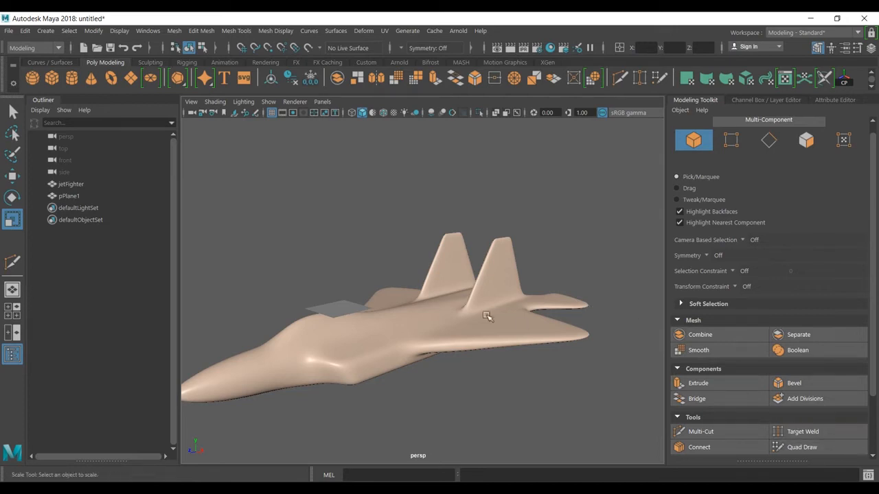
{"action": "left_click", "coordinate": [409, 321]}
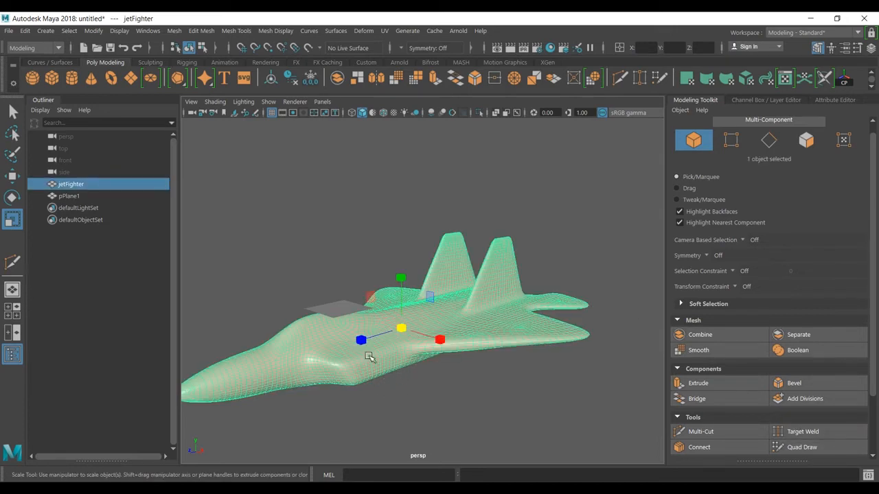
{"action": "left_click", "coordinate": [309, 48]}
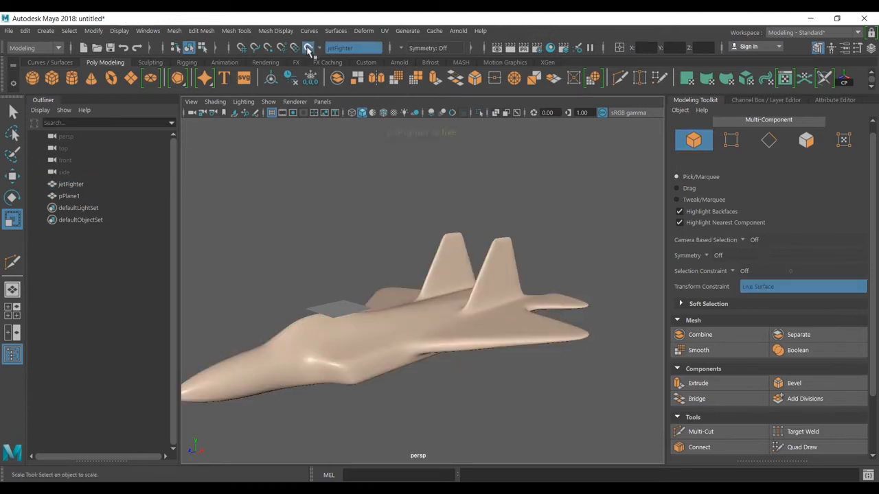
{"action": "left_click", "coordinate": [414, 48]}
{"action": "left_click", "coordinate": [434, 69]}
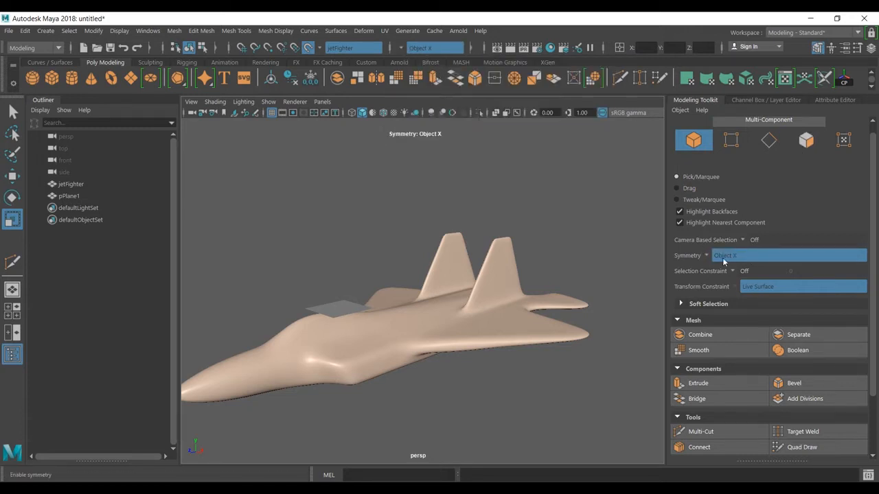
Activate Quad Draw and show its live constraint options, with the fuselage top between the fins in view
{"action": "scroll", "coordinate": [728, 391], "scroll_direction": "down", "scroll_amount": 1}
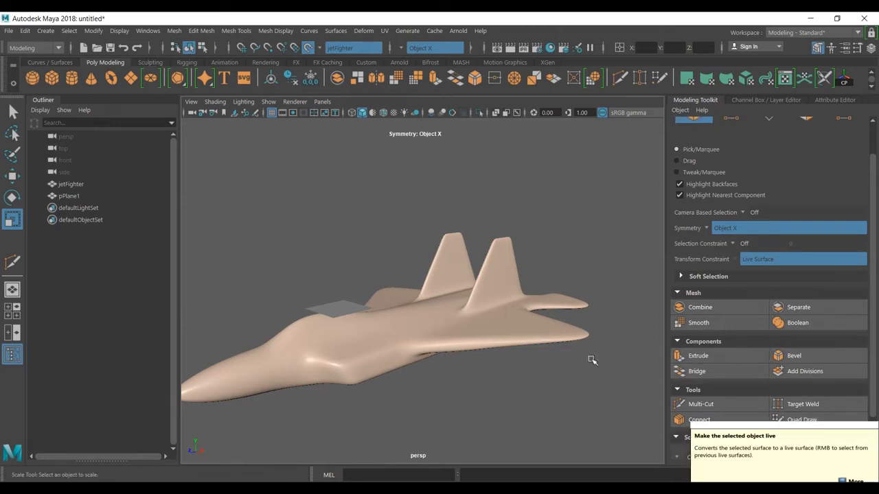
{"action": "mouse_move", "coordinate": [429, 318]}
{"action": "right_mouse_down", "text": "shift"}
{"action": "mouse_move", "coordinate": [420, 469]}
{"action": "mouse_move", "coordinate": [422, 455]}
{"action": "right_mouse_up", "text": "shift"}
{"action": "left_click_drag", "start_coordinate": [505, 340], "coordinate": [517, 390], "text": "alt"}
{"action": "scroll", "coordinate": [501, 371], "scroll_direction": "up", "scroll_amount": 5}
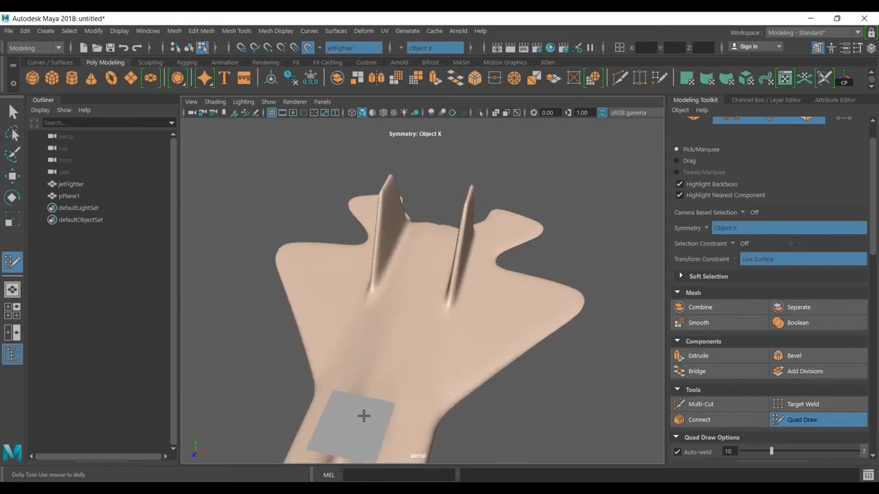
{"action": "left_click_drag", "start_coordinate": [466, 378], "coordinate": [444, 405], "text": "alt"}
{"action": "right_click_drag", "start_coordinate": [443, 405], "coordinate": [521, 389], "text": "alt"}
{"action": "middle_click_drag", "start_coordinate": [489, 381], "coordinate": [473, 345], "text": "alt"}
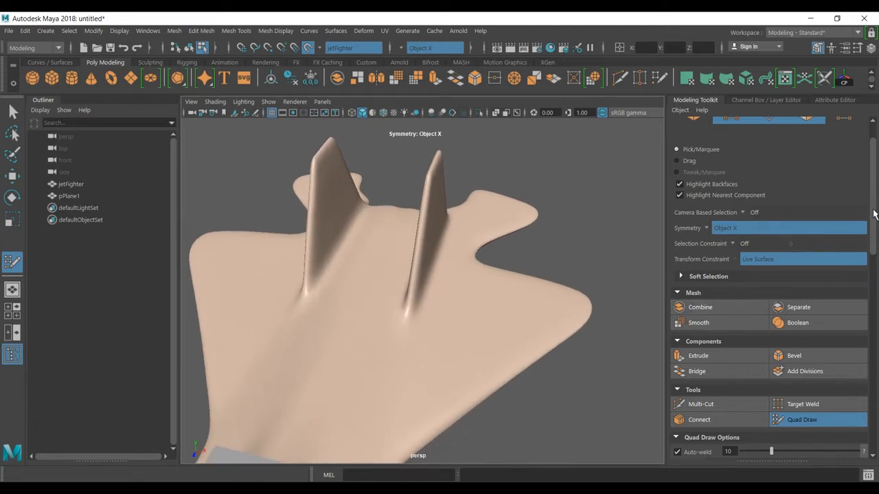
{"action": "scroll", "coordinate": [874, 214], "scroll_direction": "down", "scroll_amount": 6}
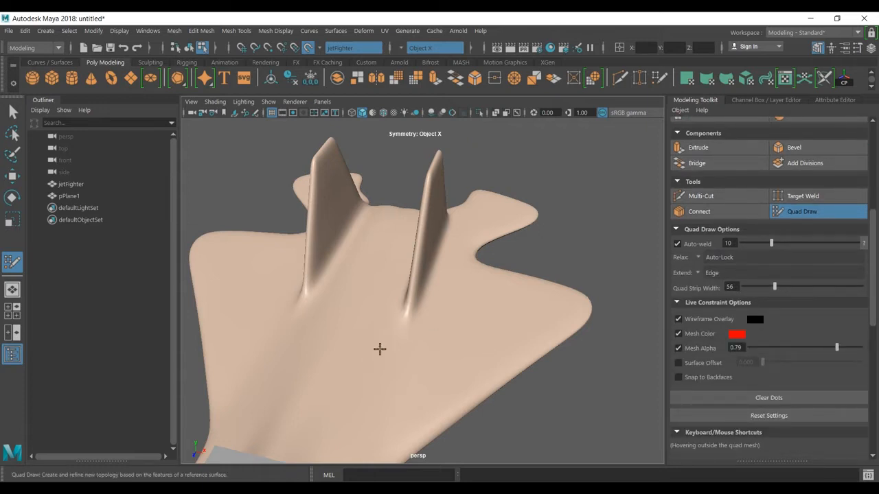
Place four Quad Draw dots on the fuselage in front of a fin and fill them as one quad
{"action": "scroll", "coordinate": [361, 346], "scroll_direction": "up", "scroll_amount": 4}
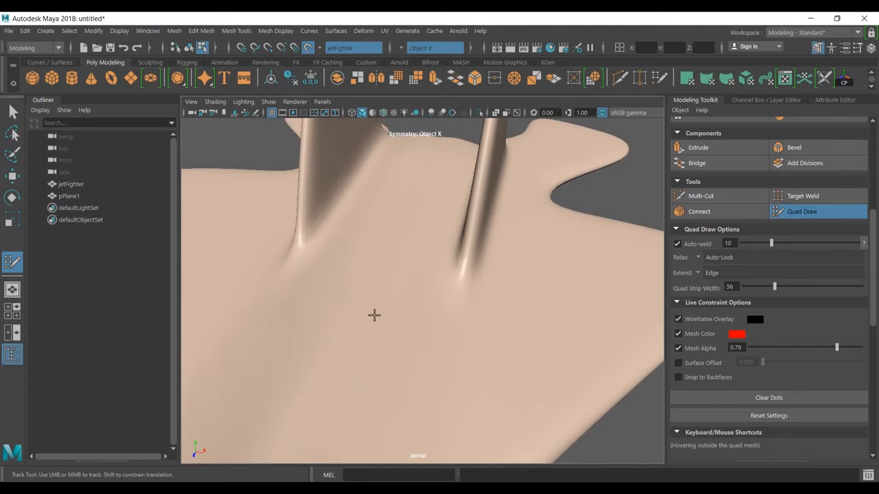
{"action": "left_click", "coordinate": [412, 315]}
{"action": "left_click", "coordinate": [475, 324]}
{"action": "left_click", "coordinate": [456, 379]}
{"action": "left_click", "coordinate": [390, 374]}
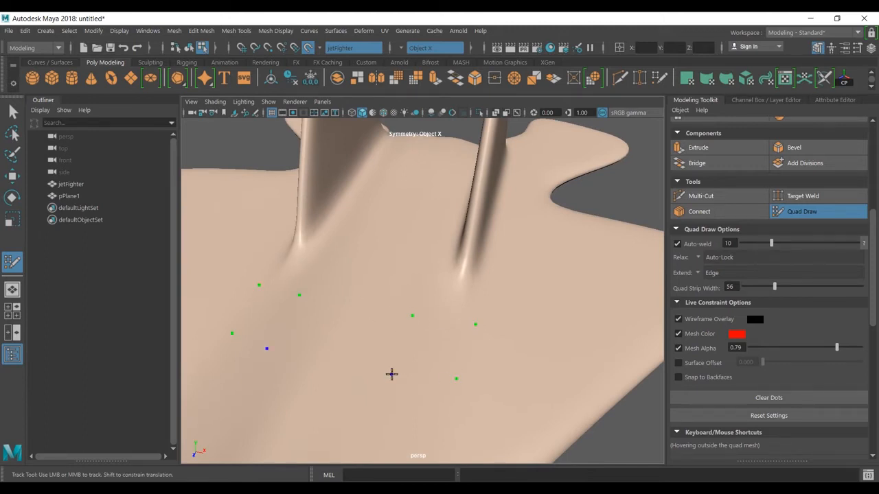
{"action": "left_click", "coordinate": [420, 350], "text": "shift"}
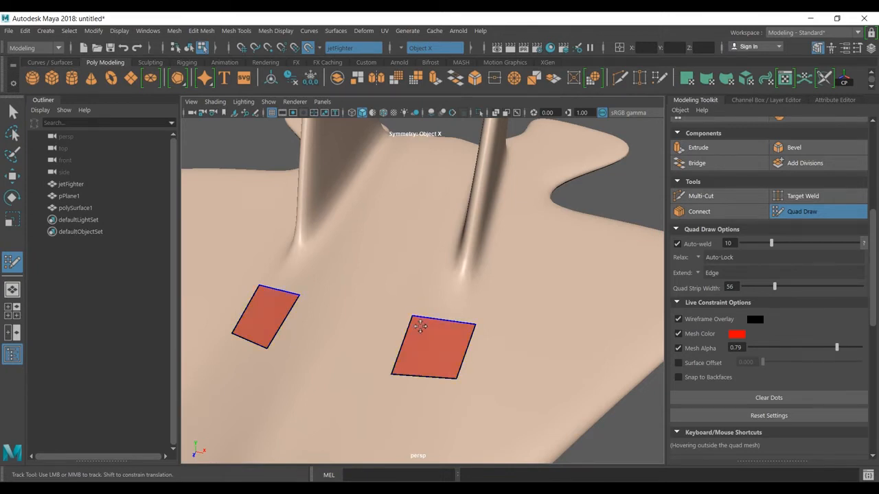
Try a blue wireframe overlay, return it to black, and toggle the overlay off and on
{"action": "left_click", "coordinate": [756, 320]}
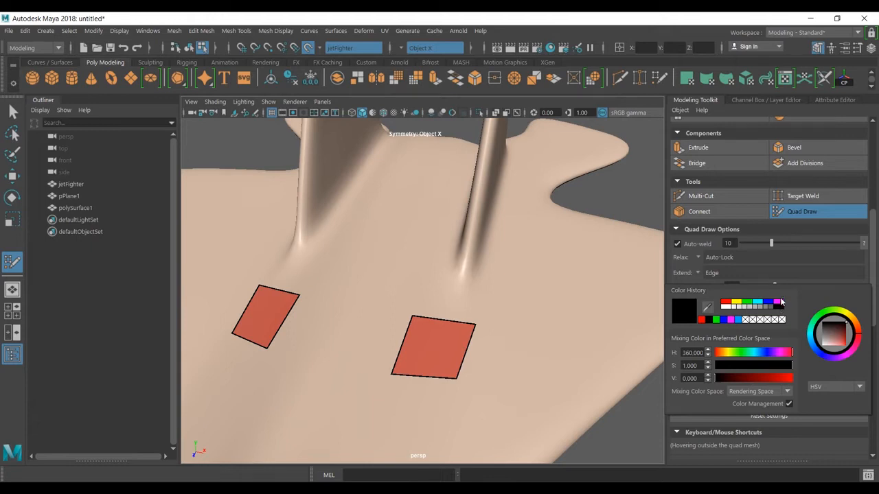
{"action": "left_click", "coordinate": [755, 320]}
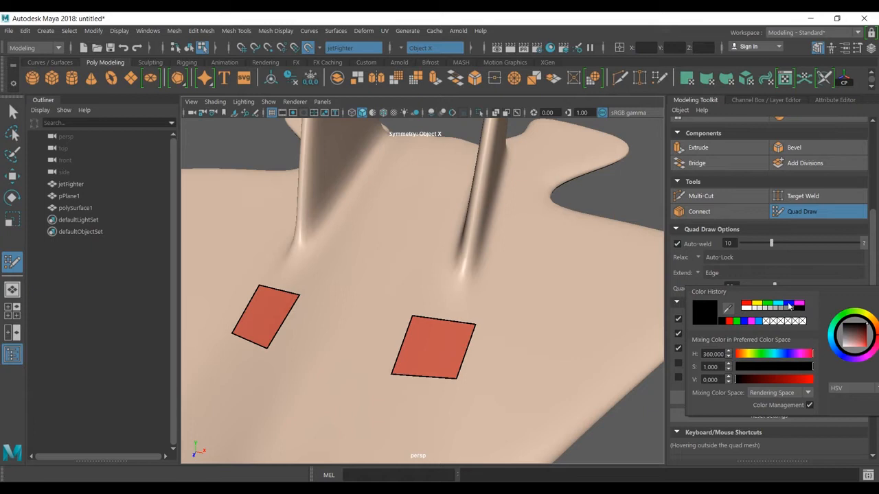
{"action": "left_click", "coordinate": [789, 307]}
{"action": "left_click", "coordinate": [751, 323]}
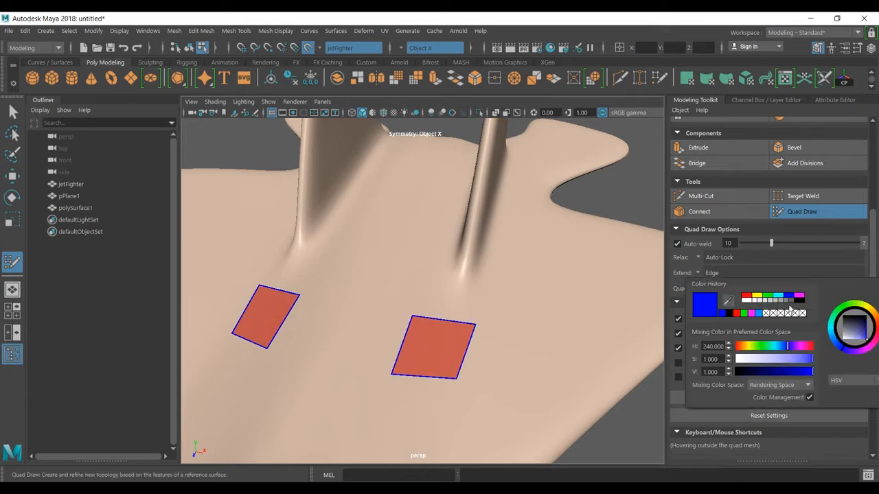
{"action": "left_click", "coordinate": [799, 301]}
{"action": "left_click", "coordinate": [678, 322]}
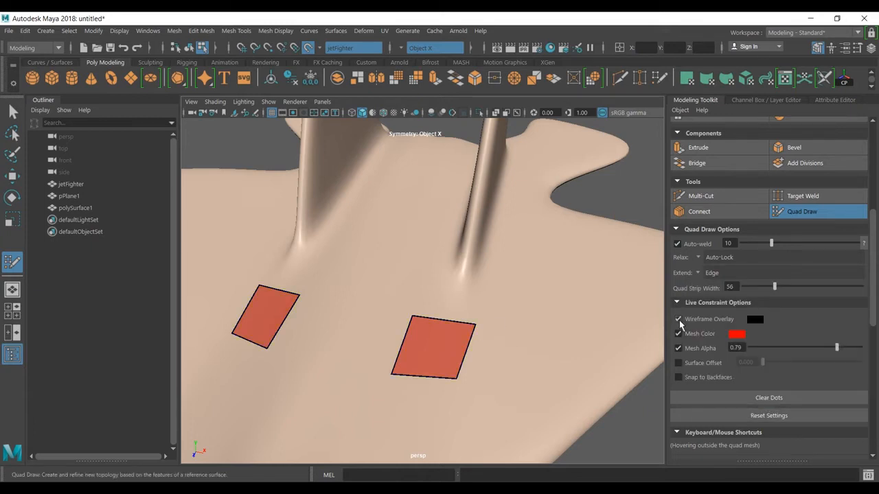
{"action": "left_click", "coordinate": [679, 319]}
{"action": "left_click", "coordinate": [679, 320]}
Set the live constraint mesh color to blue and the mesh alpha to 1.00
{"action": "left_click", "coordinate": [739, 335]}
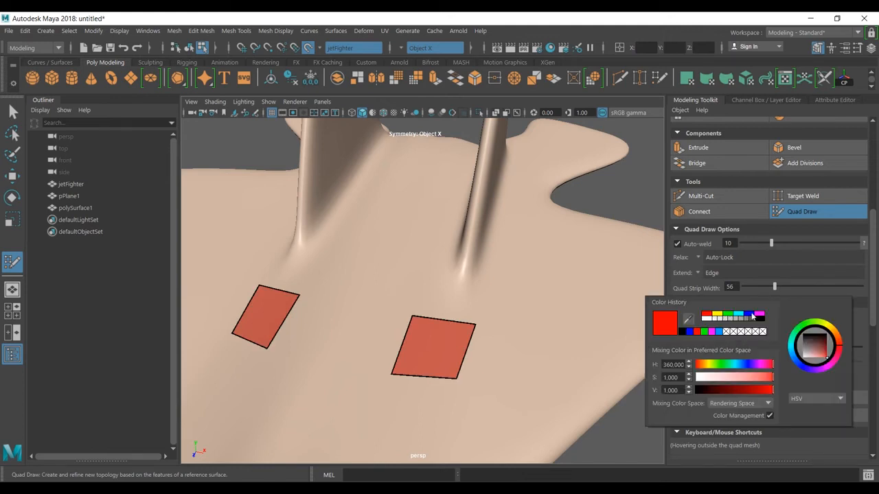
{"action": "left_click", "coordinate": [748, 316]}
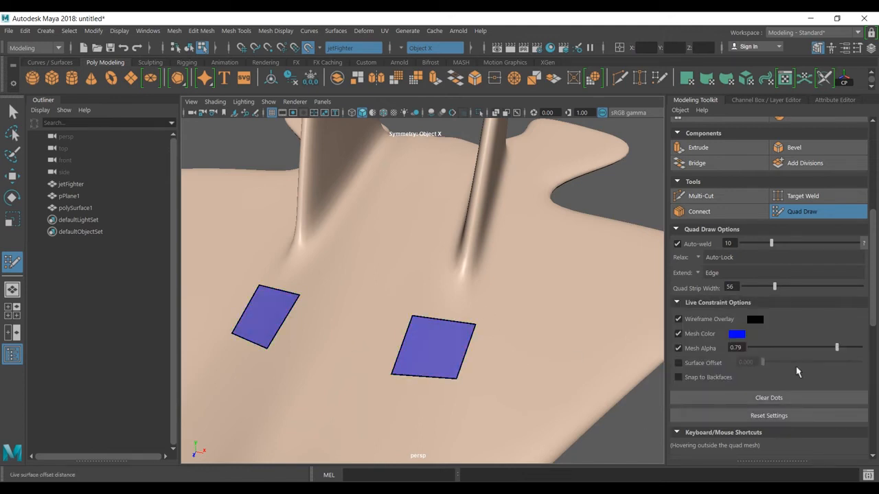
{"action": "left_click_drag", "start_coordinate": [844, 348], "coordinate": [863, 347]}
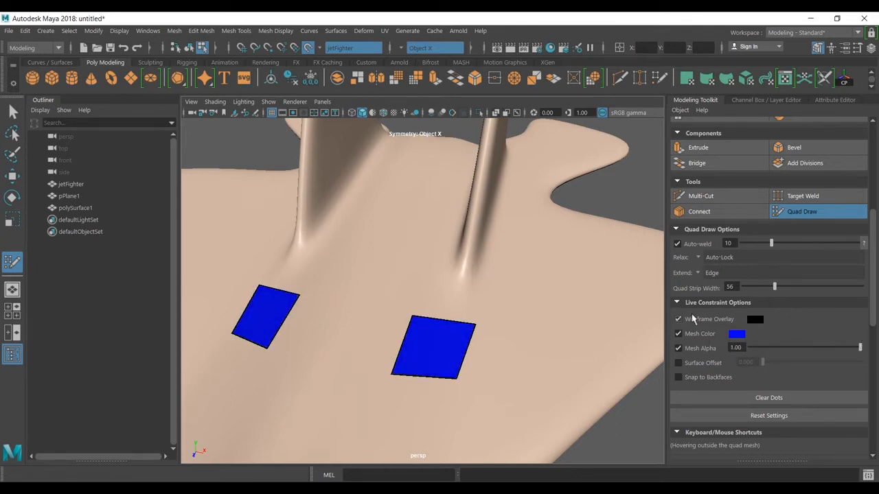
Show the Quad Draw shortcut list and add a second quad along the first quad's edge facing the fin
{"action": "left_click_drag", "start_coordinate": [873, 285], "coordinate": [876, 383]}
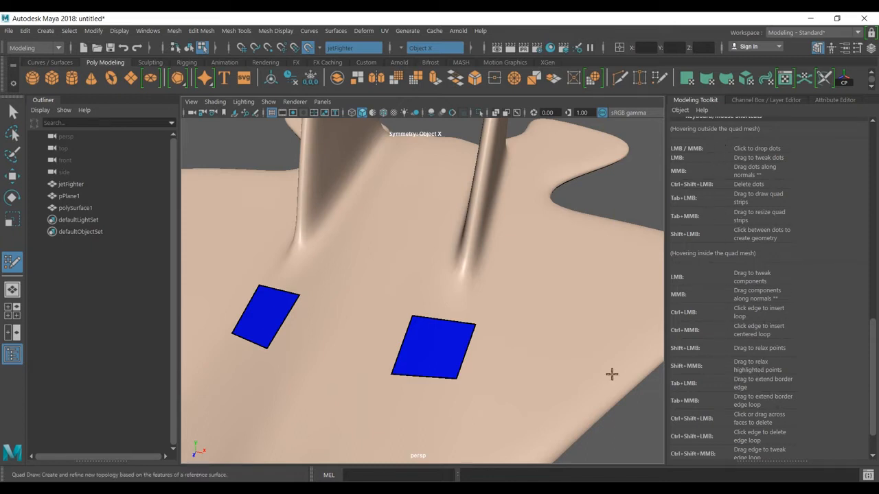
{"action": "right_click_drag", "start_coordinate": [275, 260], "coordinate": [386, 315], "text": "alt"}
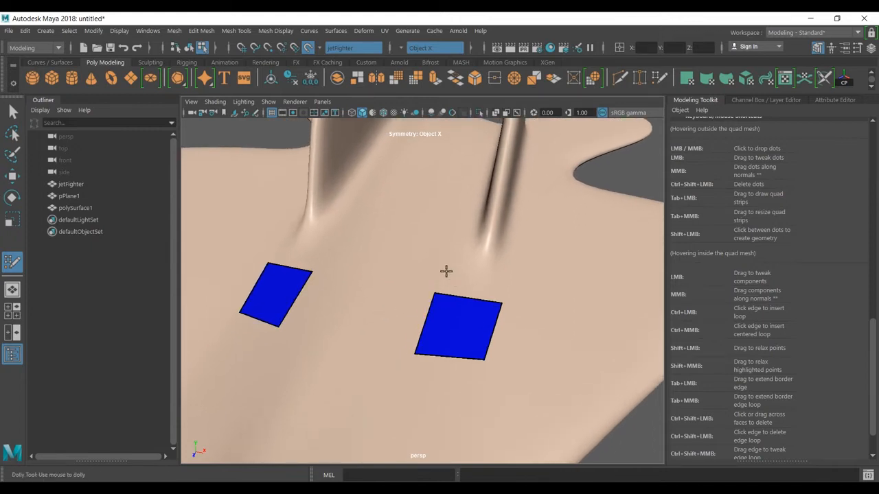
{"action": "left_click_drag", "start_coordinate": [499, 280], "coordinate": [480, 287], "text": "shift"}
{"action": "left_click", "coordinate": [497, 305], "text": "ctrl"}
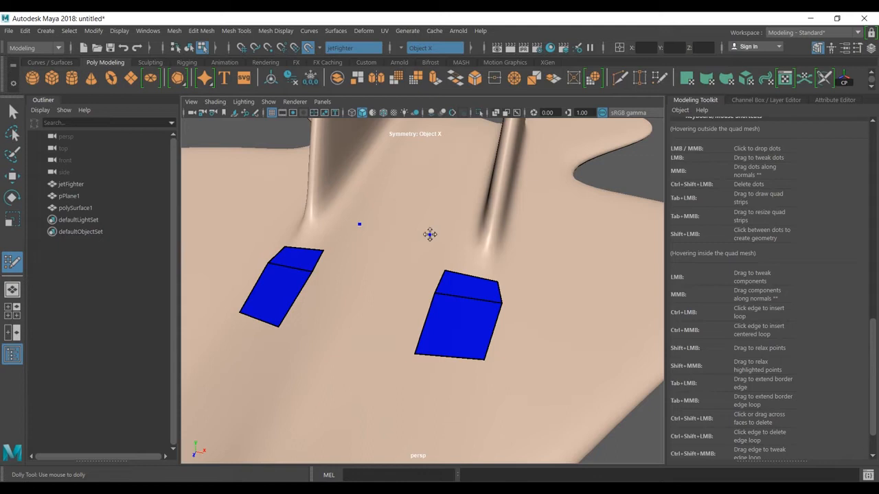
Place Quad Draw dots between the two mirrored patches, including ones at the fuselage centerline
{"action": "left_click", "coordinate": [429, 235]}
{"action": "scroll", "coordinate": [386, 294], "scroll_direction": "up", "scroll_amount": 3}
{"action": "middle_click_drag", "start_coordinate": [385, 298], "coordinate": [465, 327], "text": "alt"}
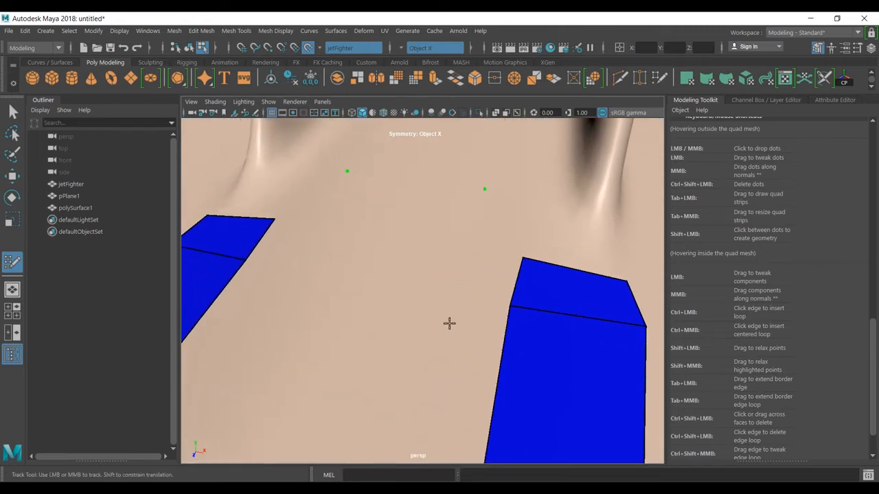
{"action": "left_click", "coordinate": [339, 283]}
{"action": "left_click_drag", "start_coordinate": [370, 288], "coordinate": [356, 283]}
{"action": "mouse_move", "coordinate": [400, 310]}
{"action": "left_mouse_down", "text": "alt"}
{"action": "mouse_move", "coordinate": [355, 319]}
{"action": "mouse_move", "coordinate": [333, 306]}
{"action": "left_mouse_up", "text": "alt"}
{"action": "left_click", "coordinate": [328, 294]}
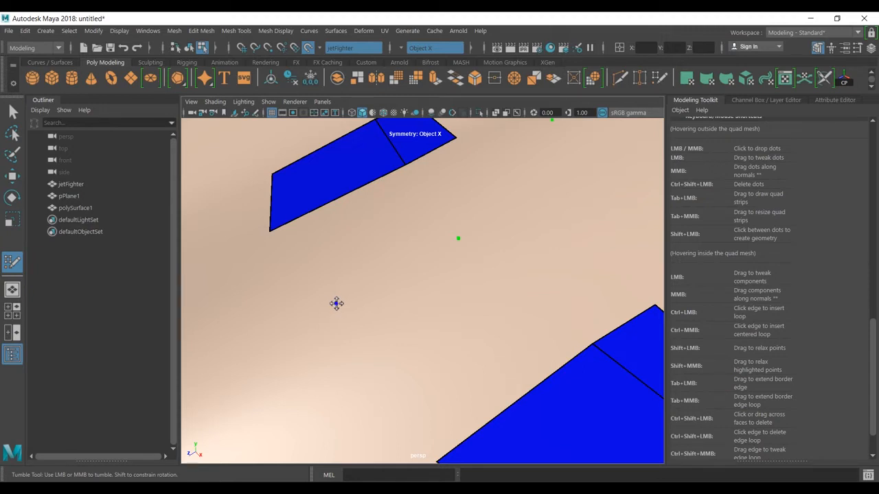
{"action": "left_click_drag", "start_coordinate": [382, 322], "coordinate": [365, 404], "text": "alt"}
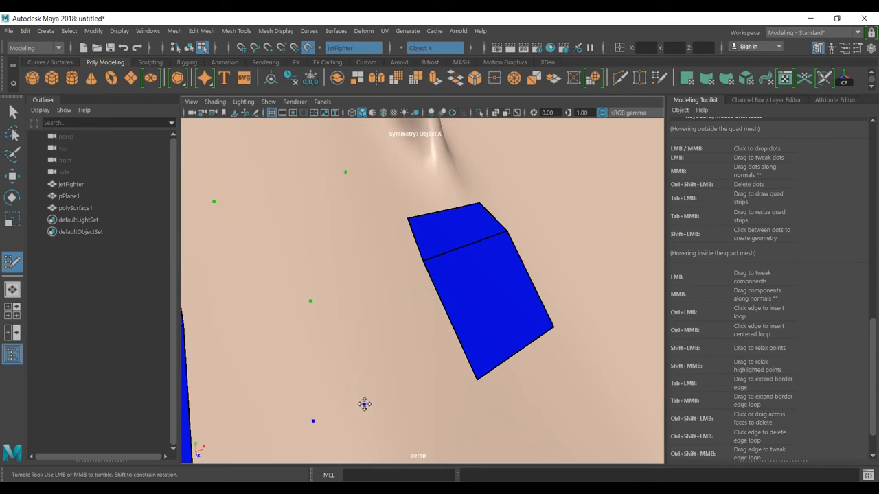
Fill quads between the two patches and weld their middle points on the centerline
{"action": "left_click", "coordinate": [406, 314], "text": "shift"}
{"action": "left_click_drag", "start_coordinate": [359, 405], "coordinate": [334, 410]}
{"action": "left_click_drag", "start_coordinate": [313, 301], "coordinate": [307, 301]}
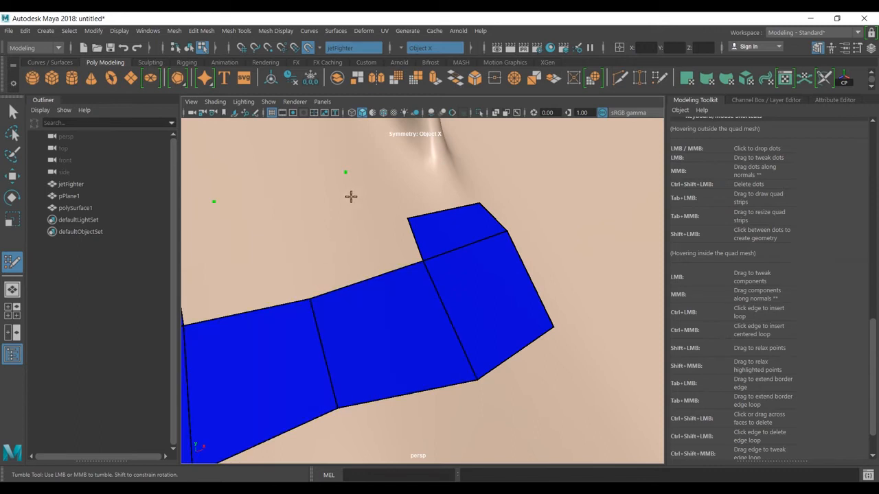
Add a second row of quads bridging the patches toward the fins and align its middle point on the centerline
{"action": "left_click", "coordinate": [307, 241]}
{"action": "left_click", "coordinate": [357, 254], "text": "shift"}
{"action": "left_click_drag", "start_coordinate": [305, 245], "coordinate": [296, 245]}
Extend the center of the mesh between the fins with another mirrored pair of quads
{"action": "middle_click_drag", "start_coordinate": [394, 281], "coordinate": [370, 343], "text": "alt"}
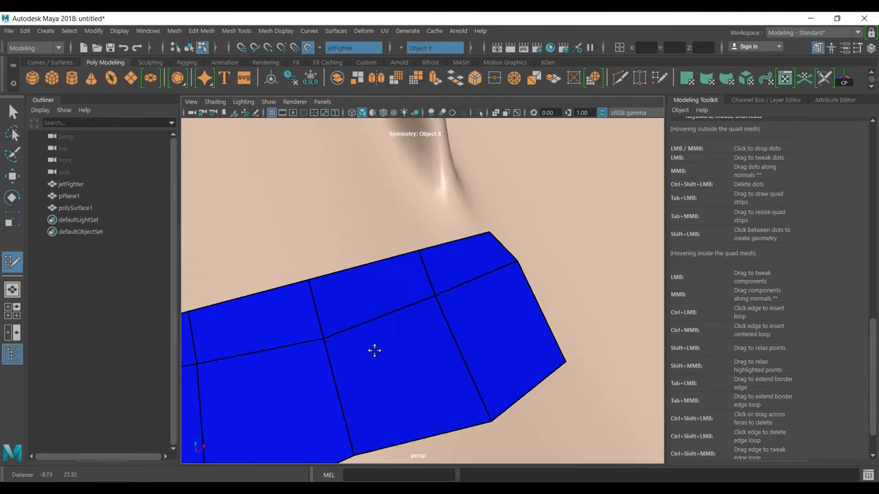
{"action": "middle_click_drag", "start_coordinate": [360, 282], "coordinate": [370, 320], "text": "alt"}
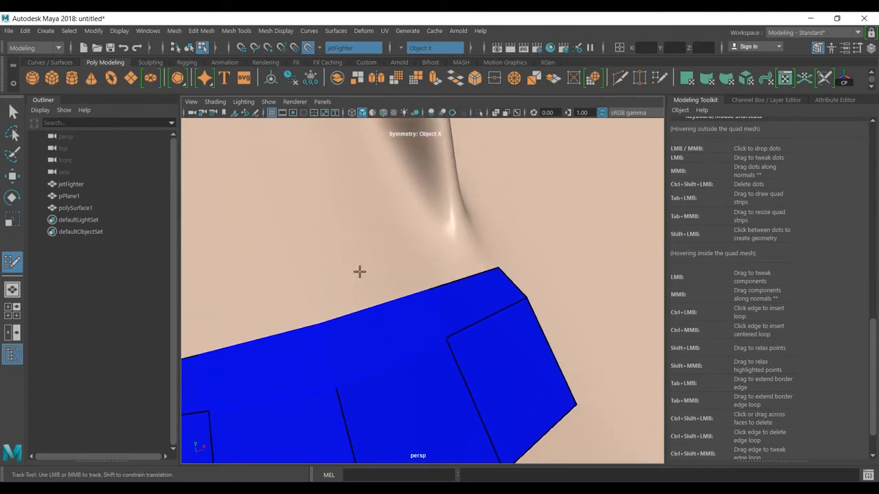
{"action": "left_click", "coordinate": [295, 235]}
{"action": "left_click", "coordinate": [393, 212]}
{"action": "left_click", "coordinate": [363, 267], "text": "shift"}
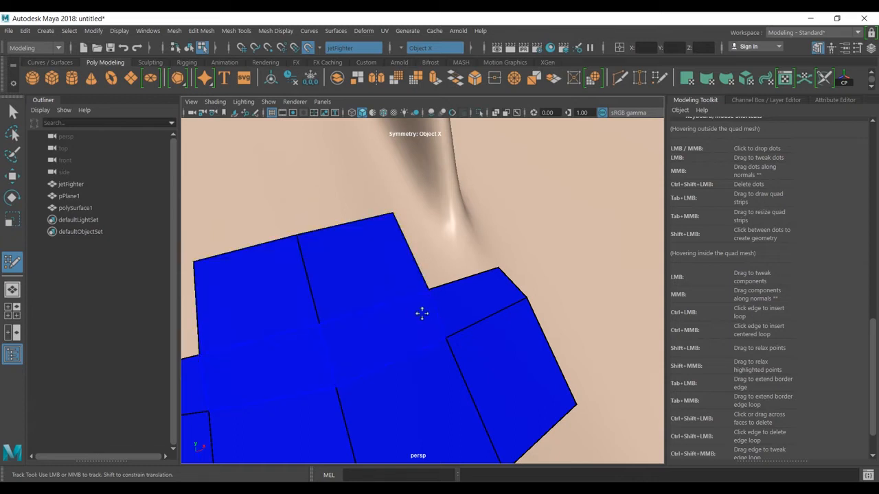
Pull the patch's outer corner and edge vertices outward over the wing to enlarge the quads
{"action": "left_click_drag", "start_coordinate": [419, 311], "coordinate": [337, 300], "text": "alt"}
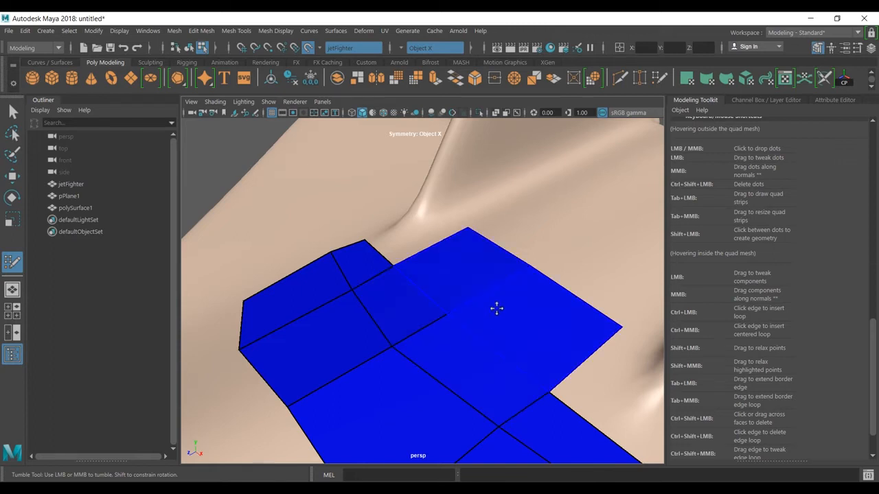
{"action": "right_click_drag", "start_coordinate": [490, 331], "coordinate": [363, 327], "text": "alt"}
{"action": "middle_click_drag", "start_coordinate": [501, 360], "coordinate": [480, 318], "text": "alt"}
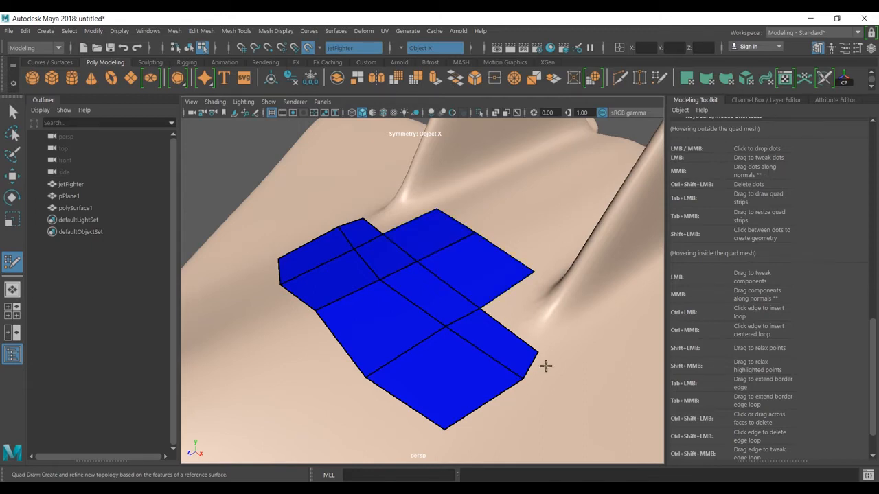
{"action": "left_click_drag", "start_coordinate": [535, 351], "coordinate": [616, 358]}
{"action": "mouse_move", "coordinate": [484, 359]}
{"action": "left_mouse_down"}
{"action": "mouse_move", "coordinate": [465, 368]}
{"action": "mouse_move", "coordinate": [496, 354]}
{"action": "left_mouse_up"}
{"action": "left_click_drag", "start_coordinate": [457, 400], "coordinate": [459, 423]}
{"action": "left_click_drag", "start_coordinate": [376, 349], "coordinate": [312, 382]}
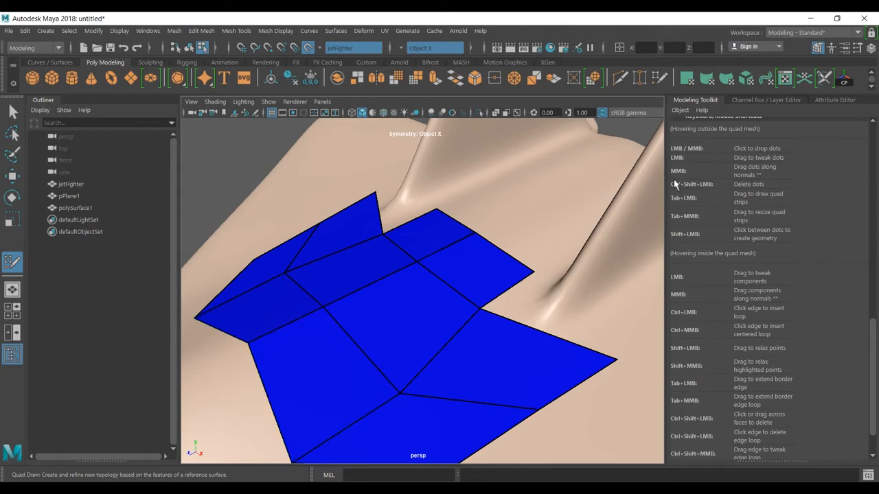
Reposition two vertices of the enlarged patch to even out its quads near the wing
{"action": "left_click_drag", "start_coordinate": [532, 310], "coordinate": [571, 284], "text": "alt"}
{"action": "middle_click_drag", "start_coordinate": [570, 284], "coordinate": [495, 240], "text": "alt"}
{"action": "left_click_drag", "start_coordinate": [400, 345], "coordinate": [382, 392]}
{"action": "left_click_drag", "start_coordinate": [461, 265], "coordinate": [435, 304]}
Adjust the quad strip width and draw a curved strip of quads across the wing beside the patch
{"action": "middle_click_drag", "start_coordinate": [482, 321], "coordinate": [378, 326], "text": "alt"}
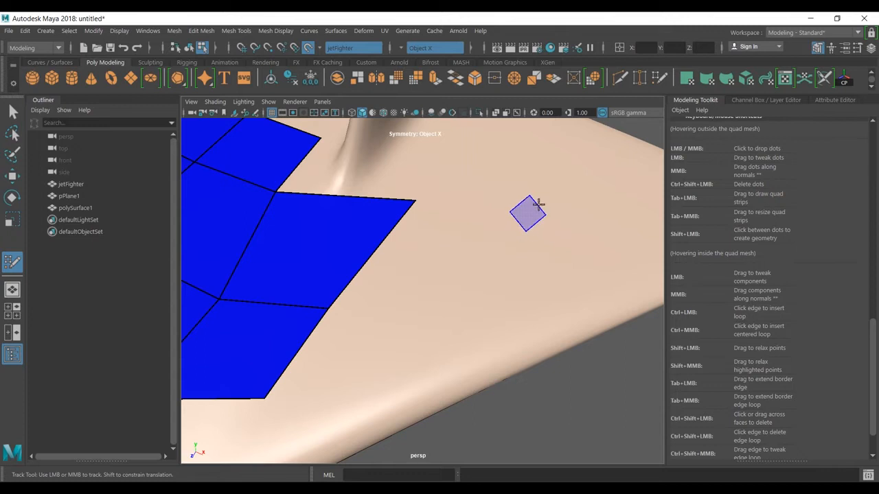
{"action": "mouse_move", "coordinate": [535, 219]}
{"action": "middle_mouse_down"}
{"action": "mouse_move", "coordinate": [567, 225]}
{"action": "mouse_move", "coordinate": [537, 218]}
{"action": "mouse_move", "coordinate": [584, 214]}
{"action": "mouse_move", "coordinate": [549, 210]}
{"action": "mouse_move", "coordinate": [559, 199]}
{"action": "middle_mouse_up"}
{"action": "mouse_move", "coordinate": [604, 202]}
{"action": "right_mouse_down", "text": "alt"}
{"action": "mouse_move", "coordinate": [573, 214]}
{"action": "mouse_move", "coordinate": [497, 208]}
{"action": "right_mouse_up", "text": "alt"}
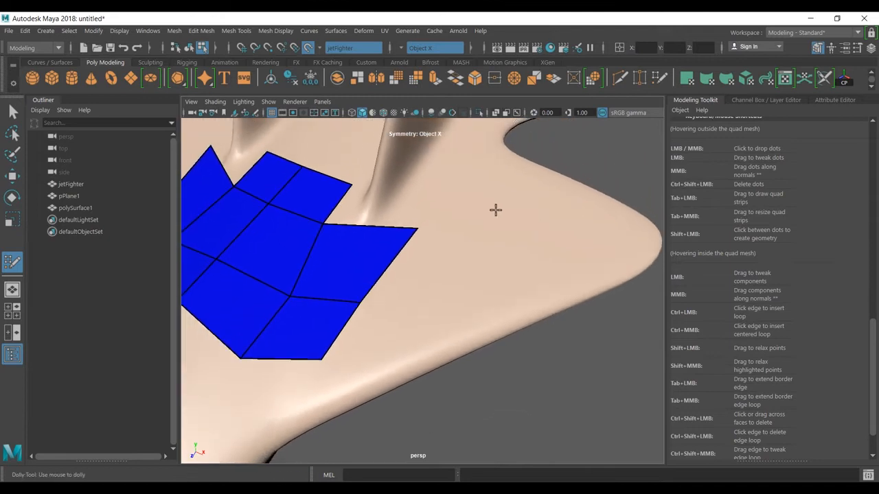
{"action": "middle_click", "coordinate": [568, 197]}
{"action": "key", "text": "Tab"}
{"action": "key", "text": "Tab"}
{"action": "middle_click_drag", "start_coordinate": [529, 217], "coordinate": [497, 215]}
{"action": "mouse_move", "coordinate": [523, 210]}
{"action": "left_mouse_down"}
{"action": "mouse_move", "coordinate": [508, 249]}
{"action": "mouse_move", "coordinate": [402, 339]}
{"action": "mouse_move", "coordinate": [415, 333]}
{"action": "left_mouse_up"}
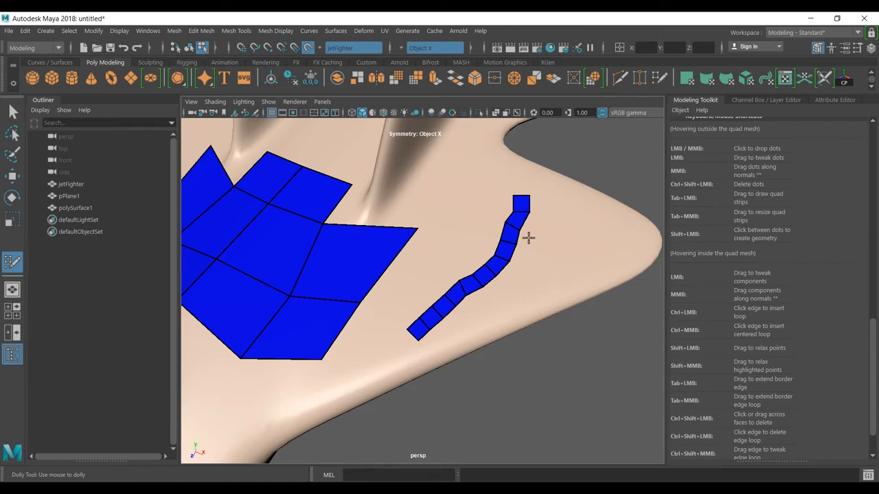
{"action": "right_click_drag", "start_coordinate": [518, 256], "coordinate": [599, 251], "text": "alt"}
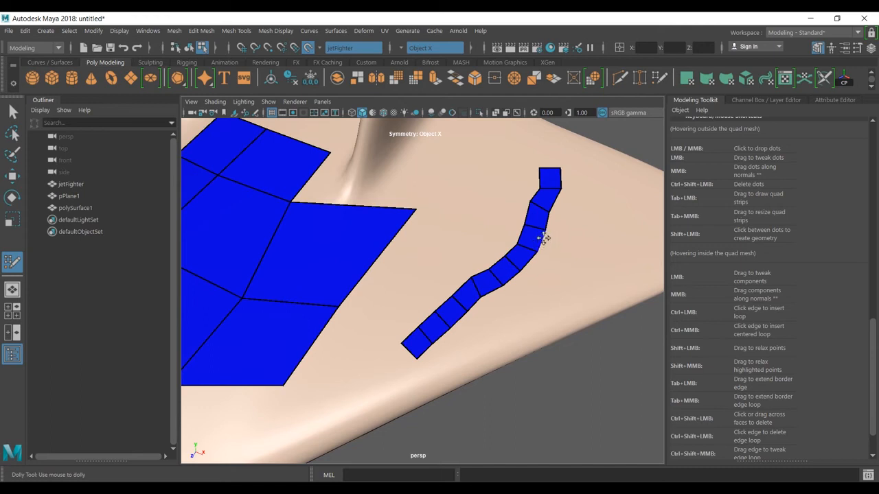
Draw a two-quad branch off the curved strip and extend the strip's inner border edge loop into several rows of quads
{"action": "key", "text": "Tab"}
{"action": "left_click_drag", "start_coordinate": [547, 247], "coordinate": [617, 251]}
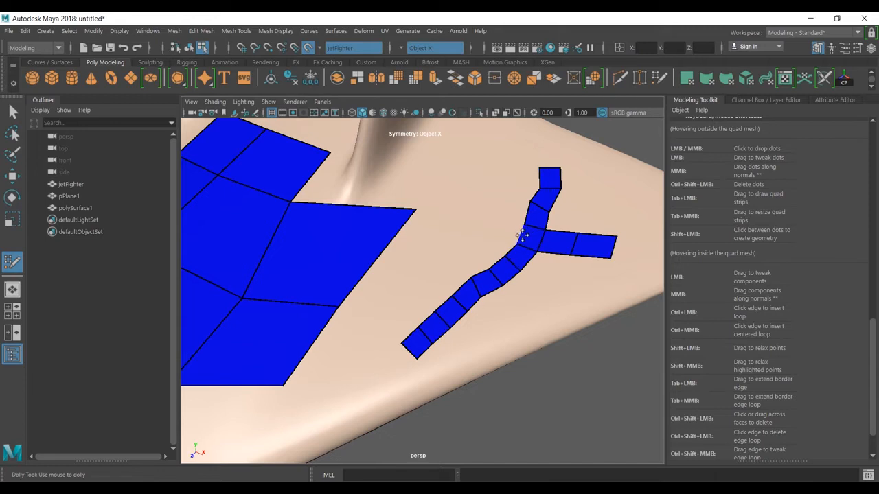
{"action": "mouse_move", "coordinate": [530, 242]}
{"action": "left_mouse_down"}
{"action": "mouse_move", "coordinate": [471, 222]}
{"action": "mouse_move", "coordinate": [463, 182]}
{"action": "left_mouse_up"}
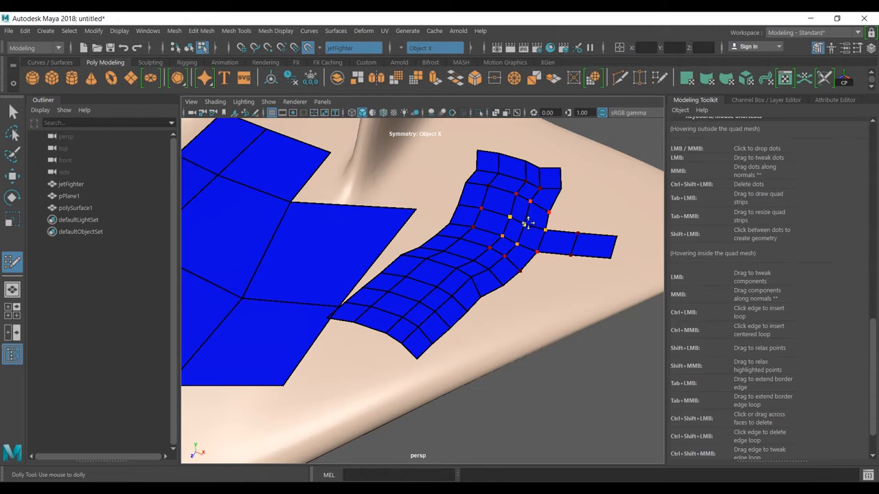
Shift the quads next to the branch and relax the surrounding points of the widened strip
{"action": "mouse_move", "coordinate": [518, 219]}
{"action": "left_mouse_down"}
{"action": "mouse_move", "coordinate": [528, 218]}
{"action": "mouse_move", "coordinate": [527, 202]}
{"action": "mouse_move", "coordinate": [531, 213]}
{"action": "left_mouse_up"}
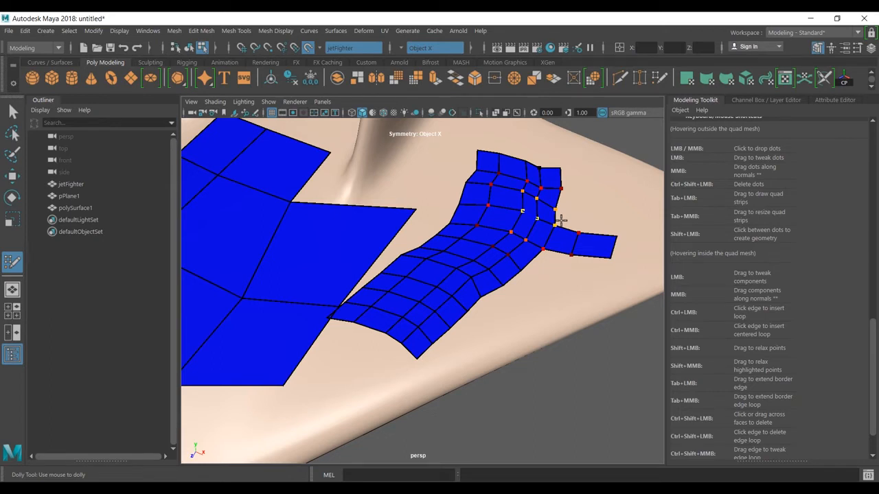
{"action": "mouse_move", "coordinate": [518, 196]}
{"action": "left_mouse_down", "text": "shift"}
{"action": "mouse_move", "coordinate": [406, 323]}
{"action": "mouse_move", "coordinate": [467, 219]}
{"action": "mouse_move", "coordinate": [453, 286]}
{"action": "mouse_move", "coordinate": [397, 289]}
{"action": "left_mouse_up", "text": "shift"}
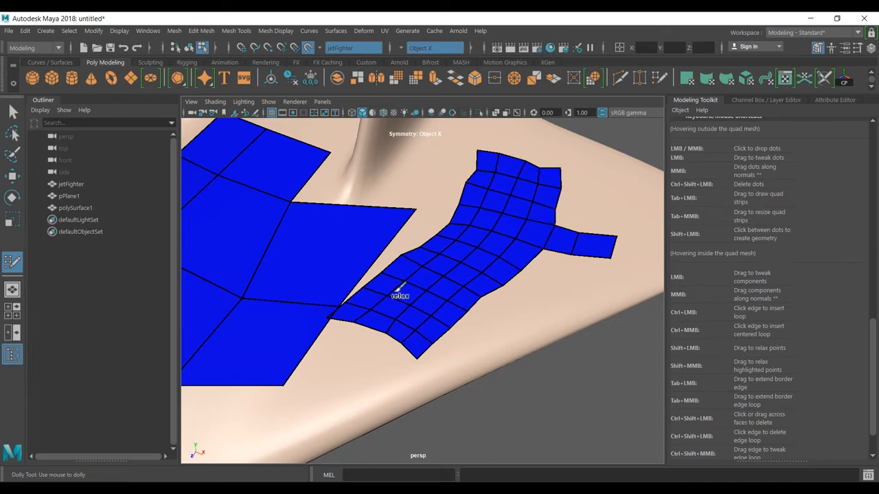
{"action": "left_click", "coordinate": [512, 236], "text": "ctrl"}
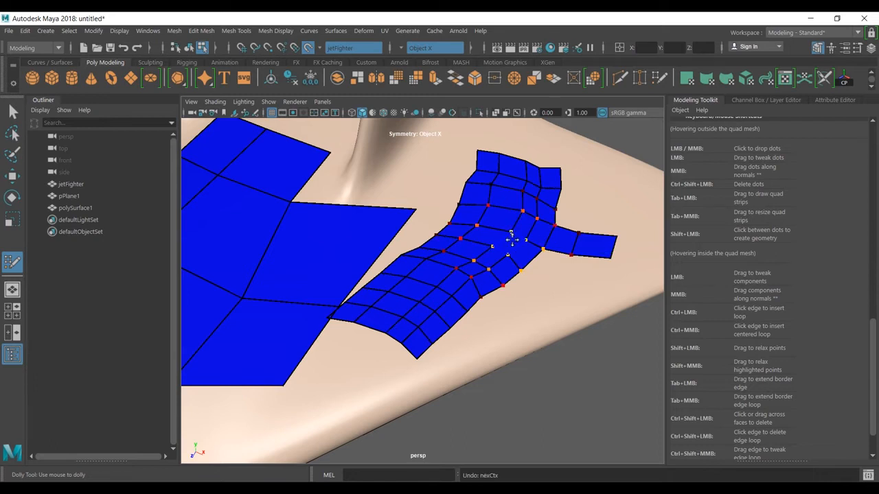
{"action": "mouse_move", "coordinate": [520, 240]}
{"action": "left_mouse_down", "text": "shift"}
{"action": "mouse_move", "coordinate": [506, 229]}
{"action": "mouse_move", "coordinate": [526, 231]}
{"action": "left_mouse_up", "text": "shift"}
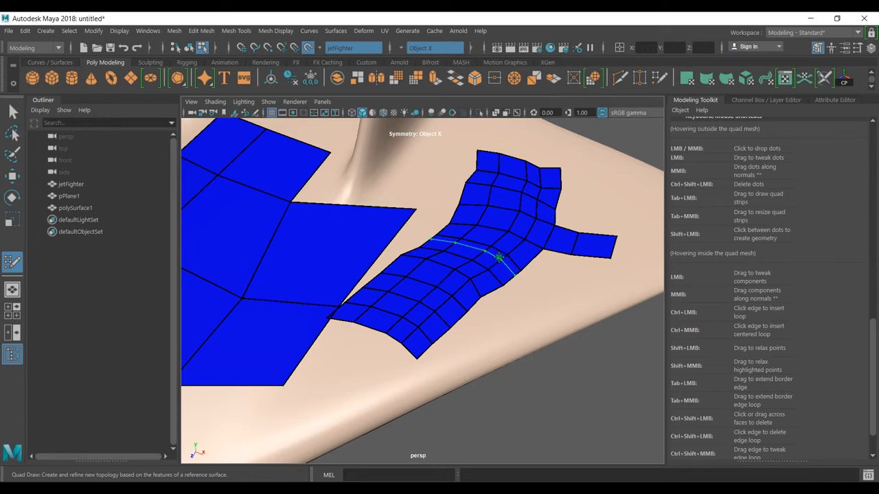
Delete two lengthwise edge loops from the widened strip and remove both branch quads
{"action": "left_click", "coordinate": [527, 237], "text": "ctrl+shift"}
{"action": "left_click", "coordinate": [514, 223], "text": "ctrl+shift"}
{"action": "left_click", "coordinate": [589, 250], "text": "ctrl+shift"}
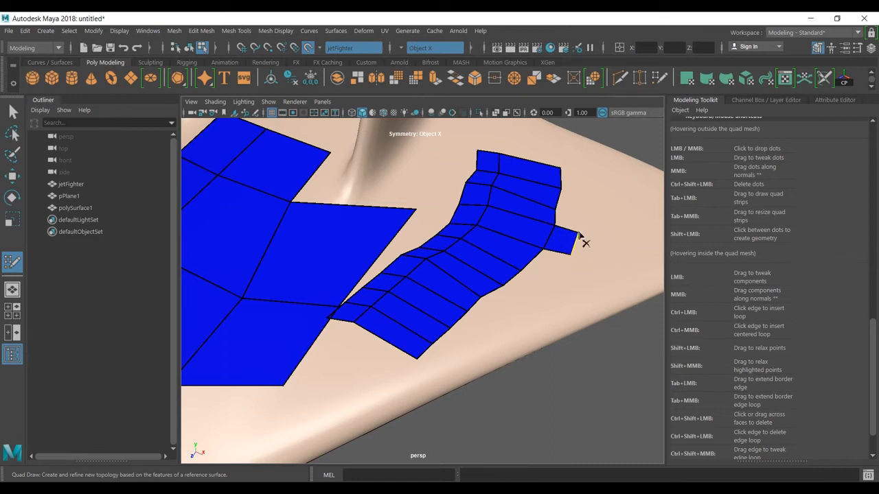
{"action": "left_click", "coordinate": [566, 243], "text": "ctrl+shift"}
{"action": "left_click", "coordinate": [568, 240], "text": "ctrl+shift"}
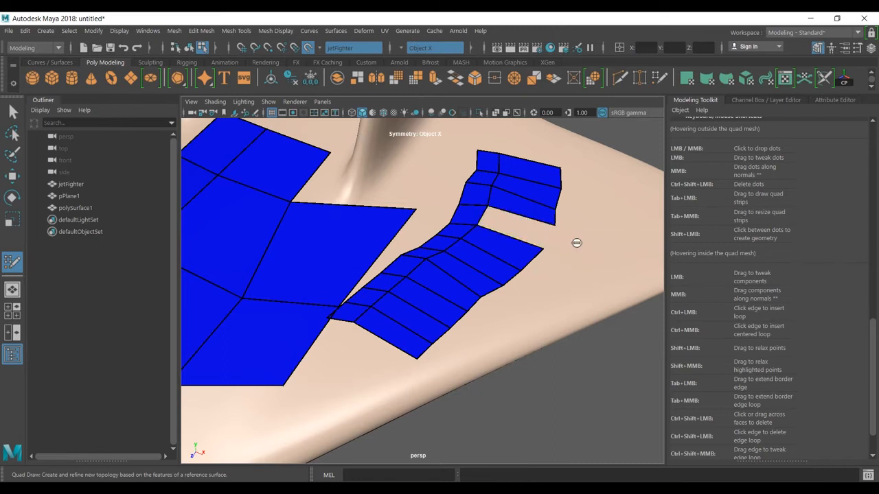
{"action": "key", "text": "ctrl+z"}
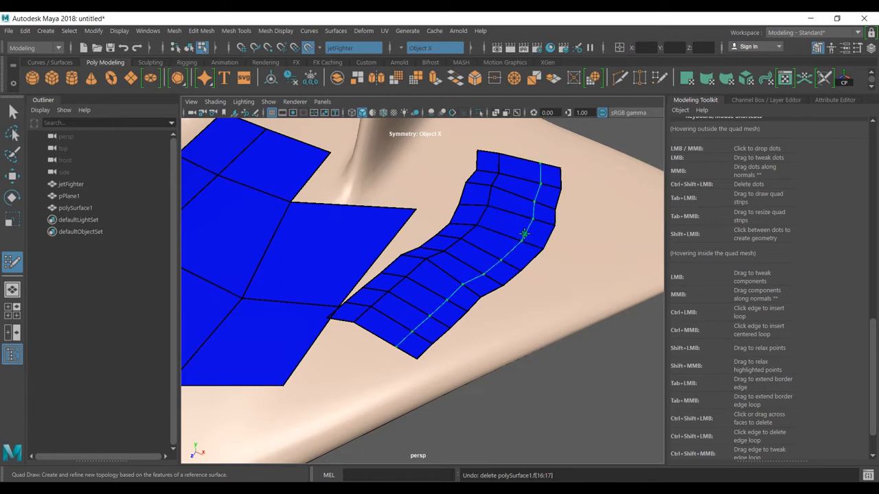
{"action": "right_click", "coordinate": [503, 222]}
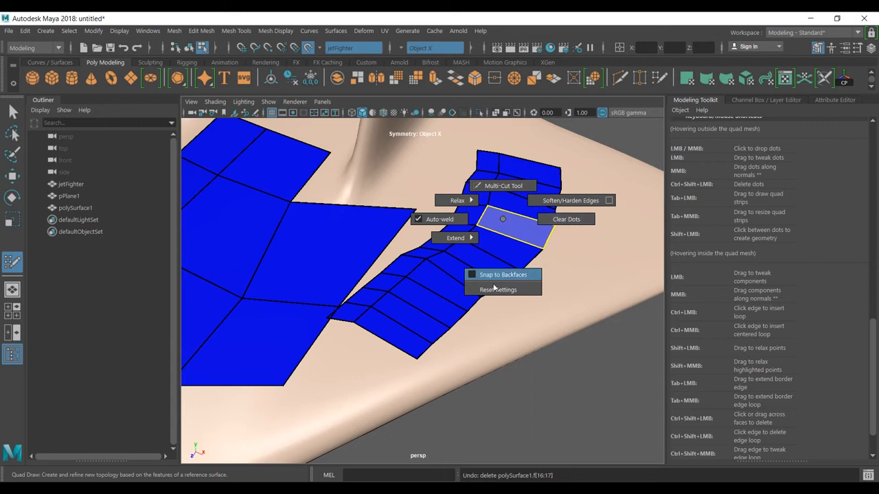
{"action": "right_click_drag", "start_coordinate": [497, 182], "coordinate": [505, 221], "text": "ctrl+shift"}
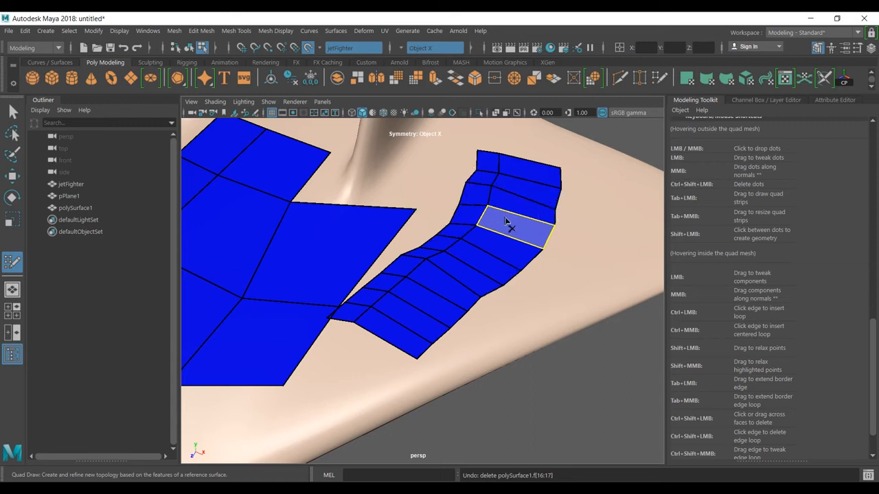
Use Multi-Cut to cut a diagonal edge across the patch's outer quad, from its inner vertex to the outer corner
{"action": "scroll", "coordinate": [707, 372], "scroll_direction": "up", "scroll_amount": 10}
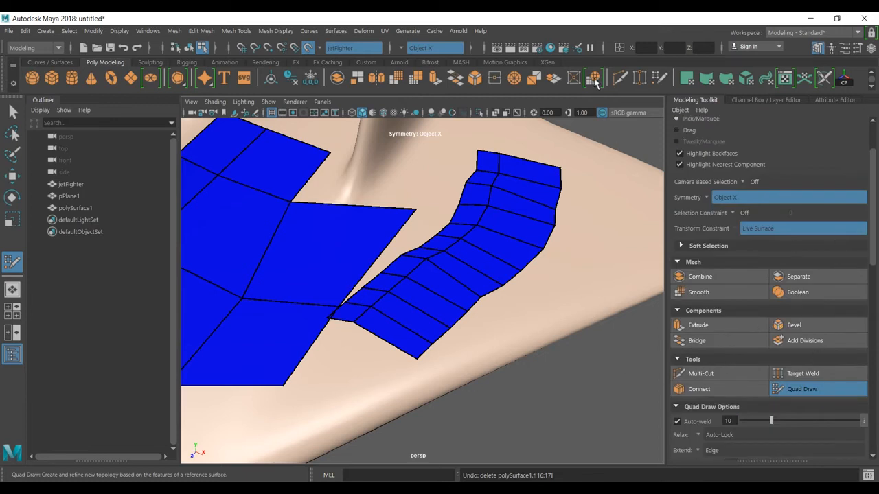
{"action": "left_click", "coordinate": [620, 78]}
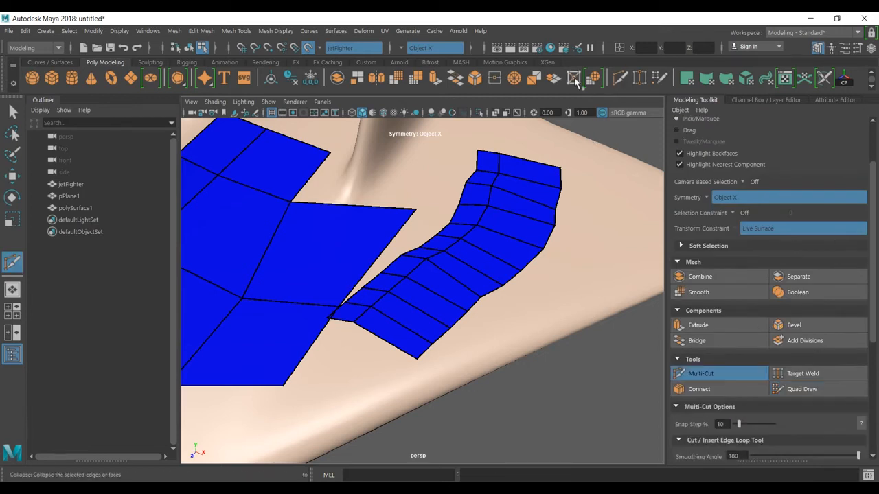
{"action": "middle_click_drag", "start_coordinate": [340, 266], "coordinate": [443, 258], "text": "alt"}
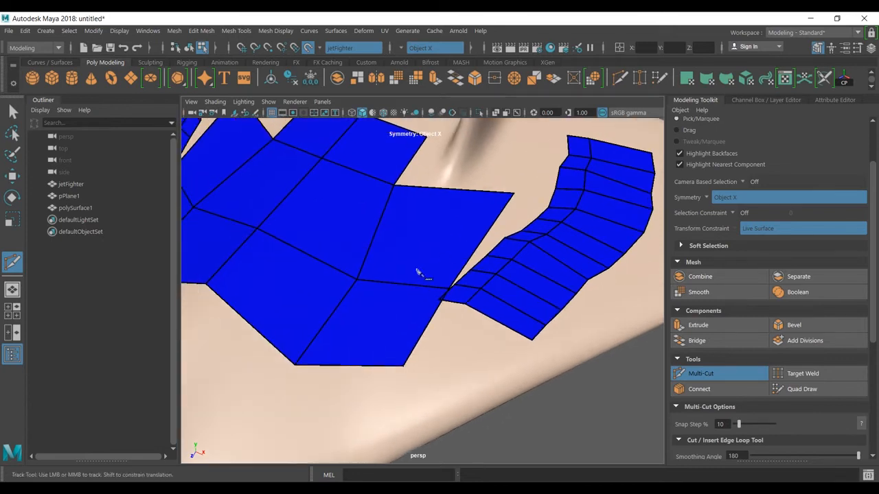
{"action": "left_click", "coordinate": [357, 280]}
{"action": "left_click", "coordinate": [514, 194]}
{"action": "key", "text": "Return"}
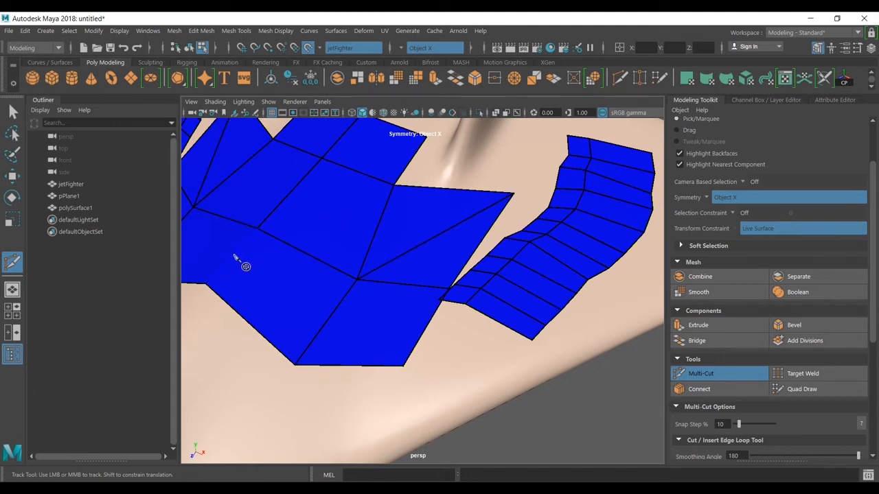
Cut a snapped Multi-Cut edge lengthwise through the patch's central quad and its mirrored counterpart
{"action": "left_click", "coordinate": [357, 279]}
{"action": "key", "text": "ctrl+z"}
{"action": "key", "text": "ctrl+z"}
{"action": "key", "text": "ctrl+z"}
{"action": "key", "text": "ctrl+z"}
{"action": "key", "text": "shift+z"}
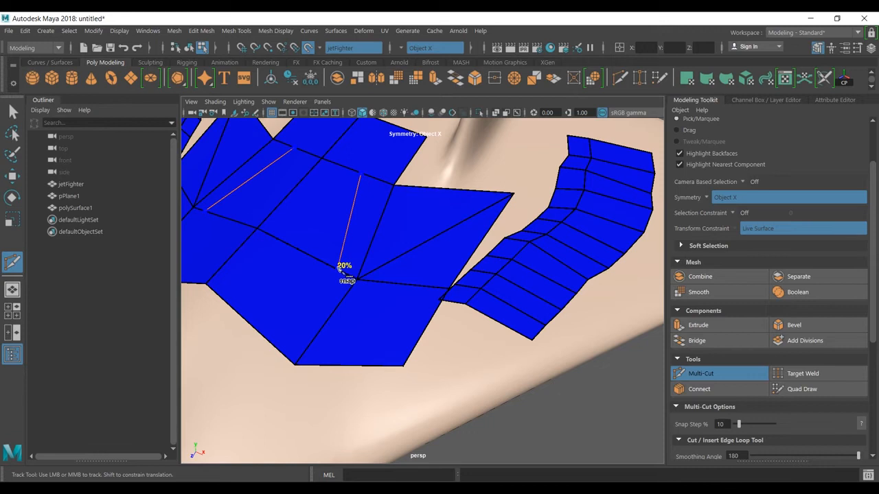
{"action": "left_click", "coordinate": [290, 242], "text": "shift"}
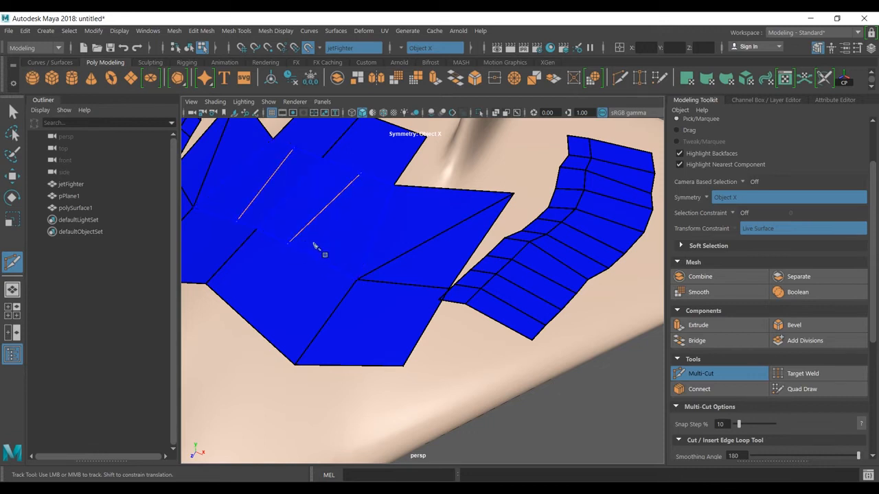
{"action": "right_click", "coordinate": [368, 214]}
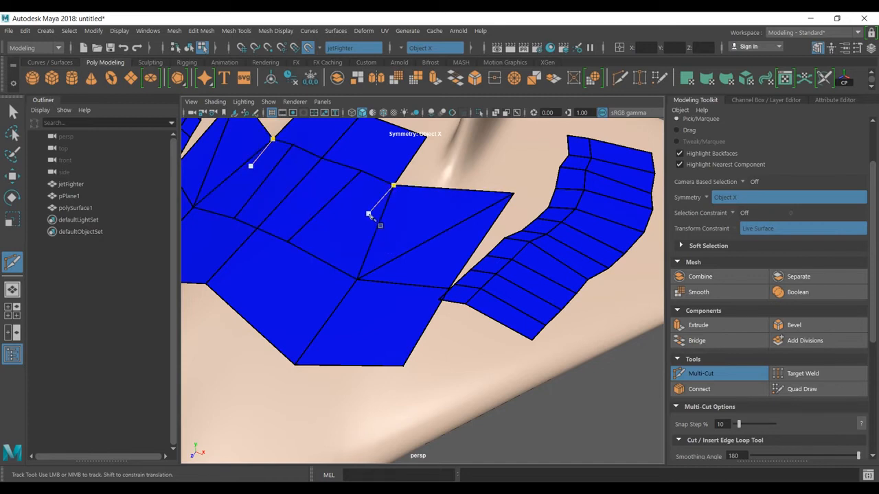
{"action": "middle_click_drag", "start_coordinate": [368, 287], "coordinate": [499, 227], "text": "alt"}
{"action": "right_click_drag", "start_coordinate": [498, 227], "coordinate": [330, 241], "text": "alt"}
{"action": "middle_click_drag", "start_coordinate": [509, 271], "coordinate": [420, 286], "text": "alt"}
{"action": "key", "text": "ctrl+z"}
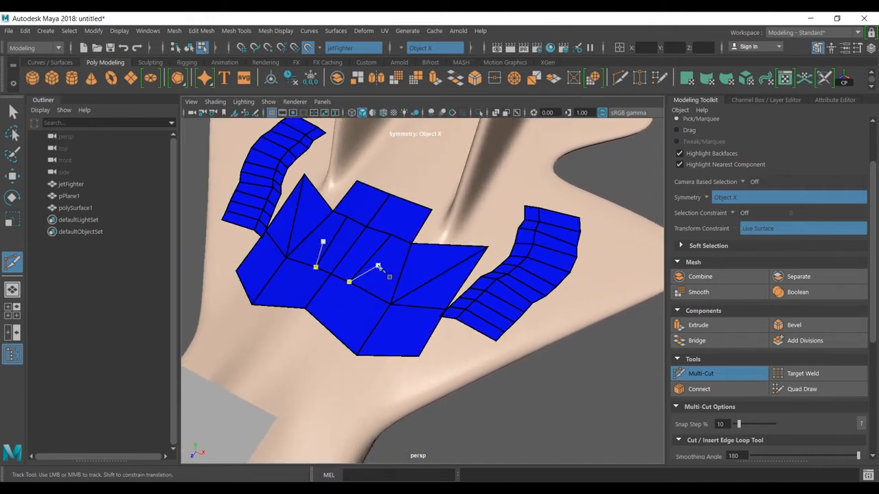
Return to Quad Draw and delete the patch faces below the two central quads between the fins
{"action": "left_click", "coordinate": [806, 389]}
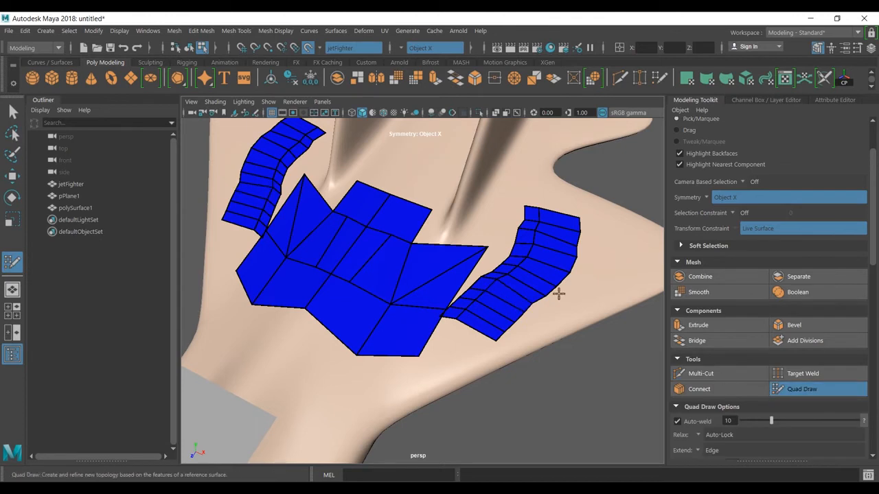
{"action": "left_click", "coordinate": [447, 272], "text": "ctrl+shift"}
{"action": "left_click", "coordinate": [385, 267], "text": "ctrl+shift"}
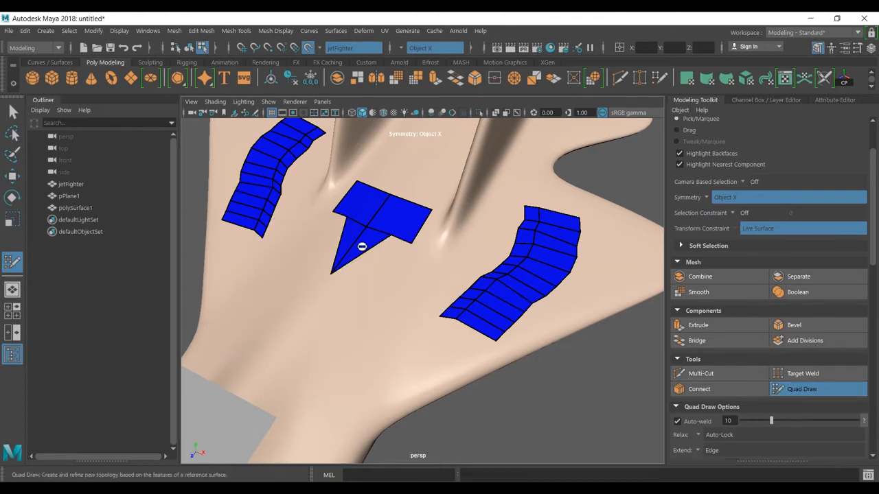
{"action": "left_click", "coordinate": [362, 242], "text": "ctrl+shift"}
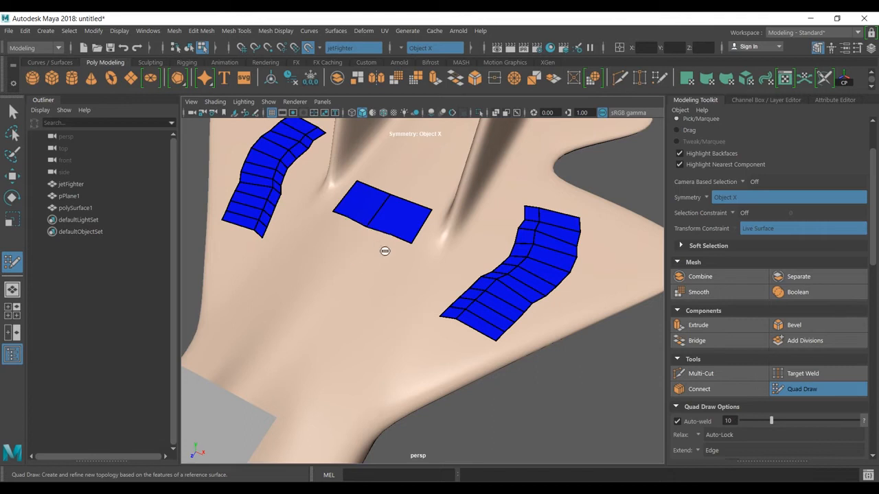
Place mirrored dots in front of the remaining quads, fill them into quads, and weld their inner upper vertices to the center
{"action": "left_click", "coordinate": [401, 345]}
{"action": "left_click", "coordinate": [318, 326]}
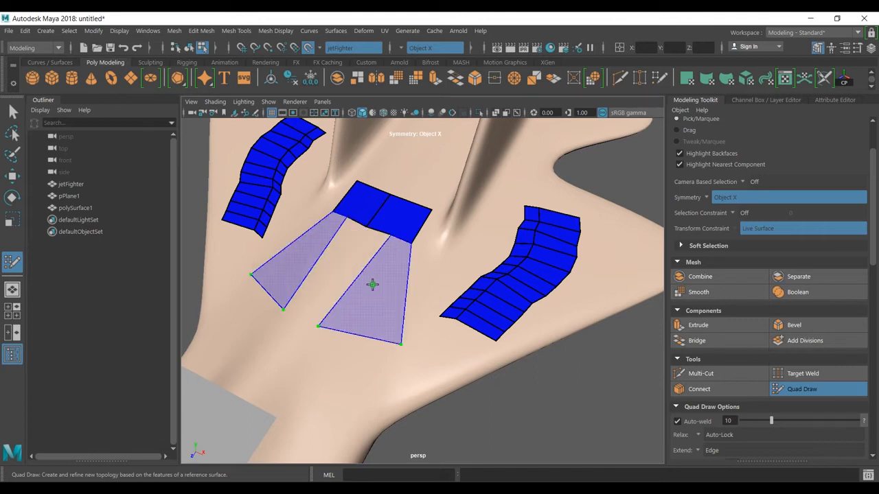
{"action": "left_click", "coordinate": [368, 287], "text": "shift"}
{"action": "left_click", "coordinate": [425, 275]}
{"action": "left_click_drag", "start_coordinate": [392, 237], "coordinate": [407, 245]}
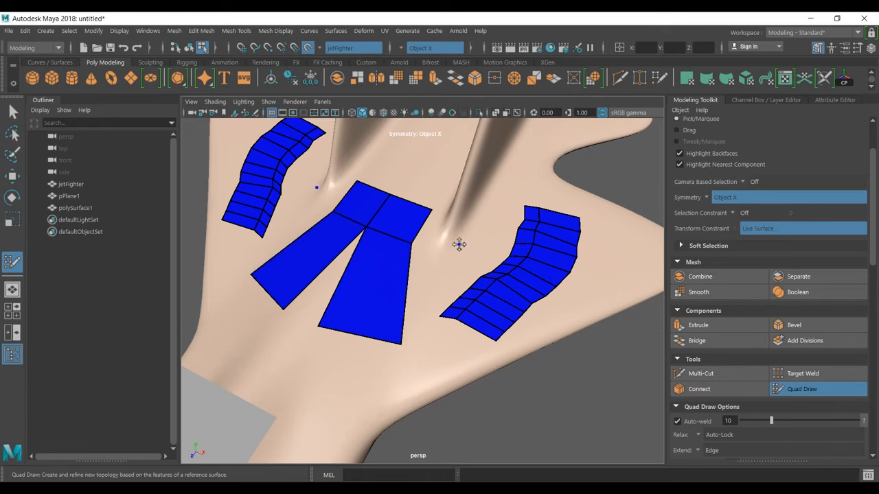
Join the new quads' inner lower corners at the center line and reposition their outer lower corners
{"action": "middle_click_drag", "start_coordinate": [477, 257], "coordinate": [492, 235], "text": "alt"}
{"action": "scroll", "coordinate": [490, 251], "scroll_direction": "up", "scroll_amount": 1}
{"action": "left_click_drag", "start_coordinate": [315, 304], "coordinate": [357, 337]}
{"action": "left_click_drag", "start_coordinate": [404, 317], "coordinate": [373, 324]}
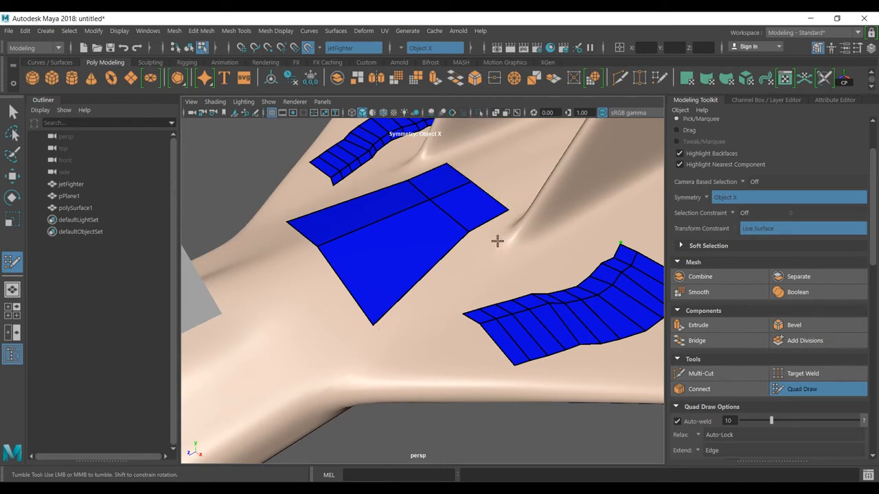
Insert mirrored edge loops near the patch's outer and center edges, plus centered loops lengthwise and across the front quads
{"action": "left_click", "coordinate": [467, 228], "text": "ctrl"}
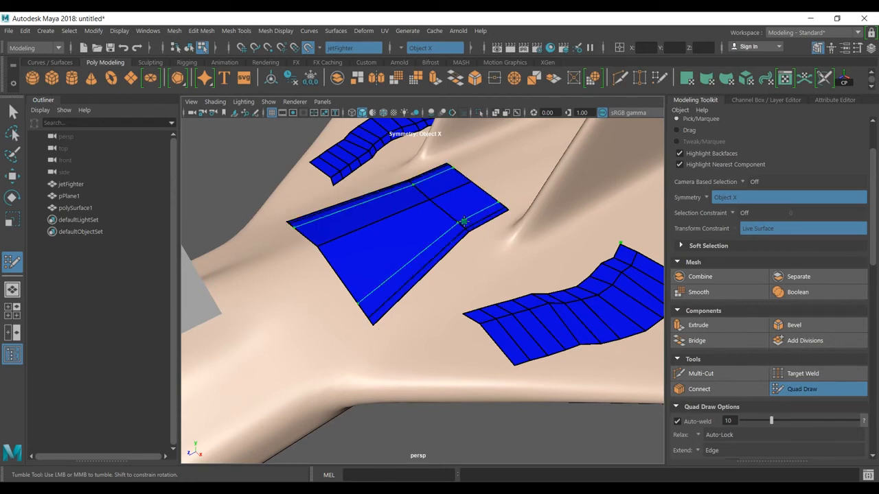
{"action": "left_click", "coordinate": [433, 202], "text": "ctrl"}
{"action": "left_click_drag", "start_coordinate": [476, 248], "coordinate": [502, 273], "text": "alt"}
{"action": "middle_click_drag", "start_coordinate": [275, 235], "coordinate": [349, 294], "text": "alt"}
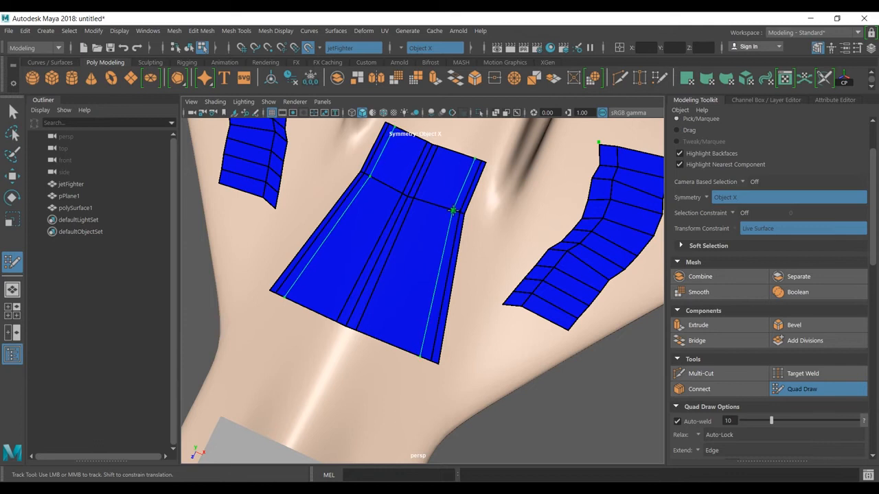
{"action": "middle_click", "coordinate": [453, 210], "text": "ctrl"}
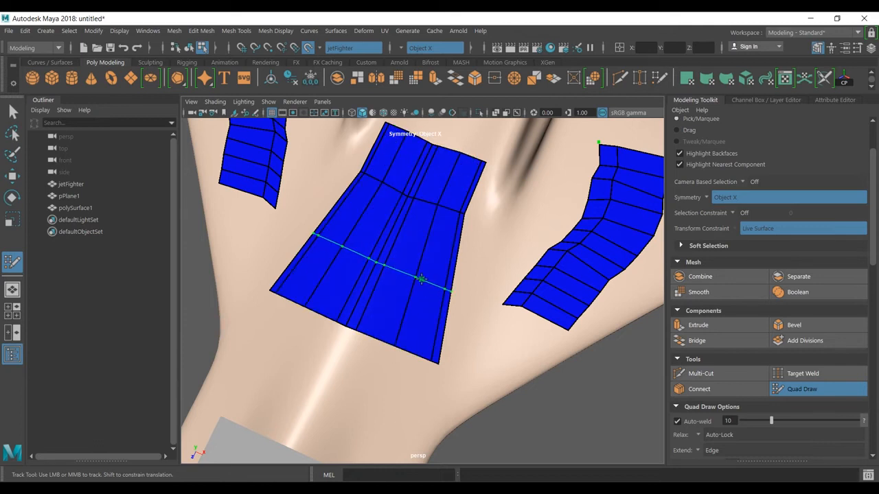
{"action": "middle_click", "coordinate": [414, 318], "text": "ctrl"}
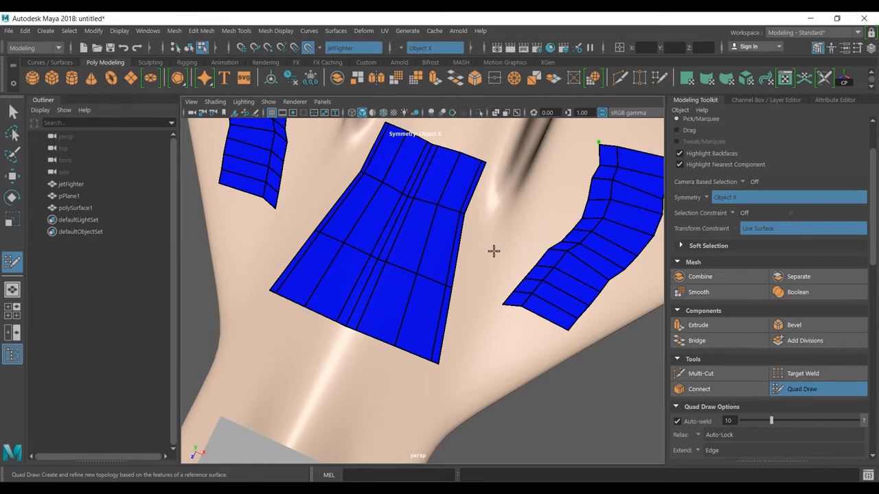
Switch to the Move tool with object selection on the retopology mesh, and return to Quad Draw
{"action": "left_click_drag", "start_coordinate": [493, 251], "coordinate": [482, 259], "text": "alt"}
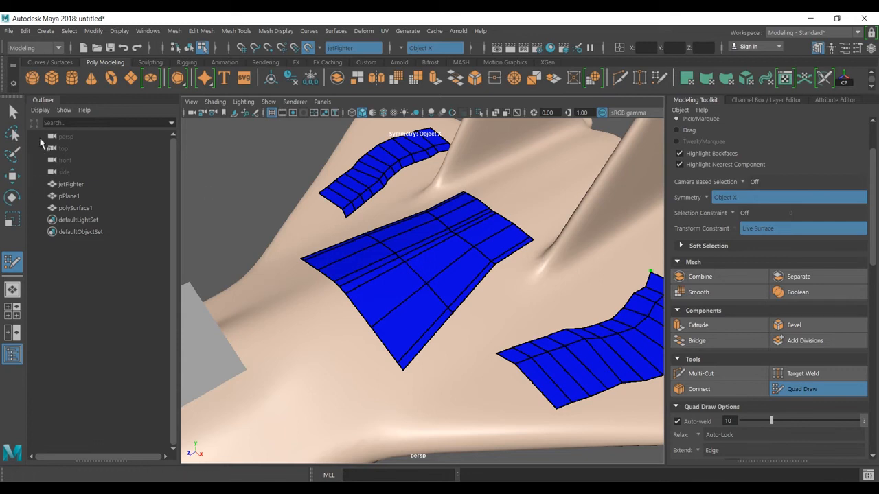
{"action": "left_click", "coordinate": [13, 176]}
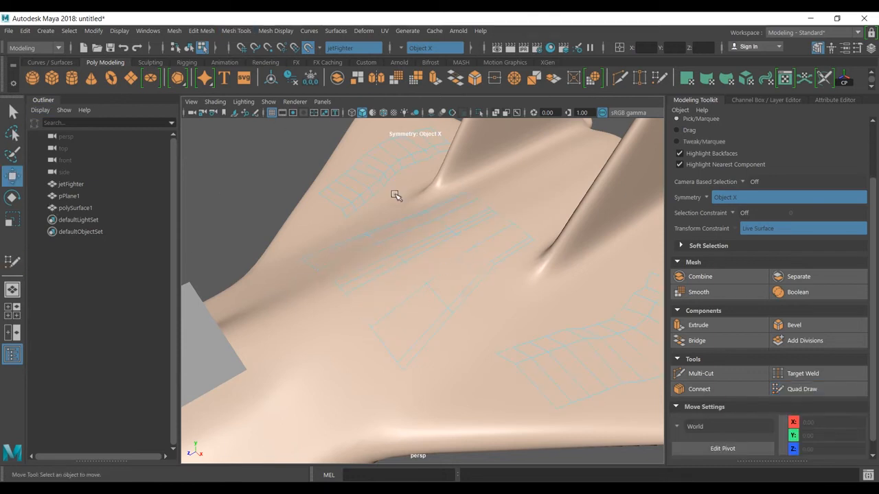
{"action": "key", "text": "F8"}
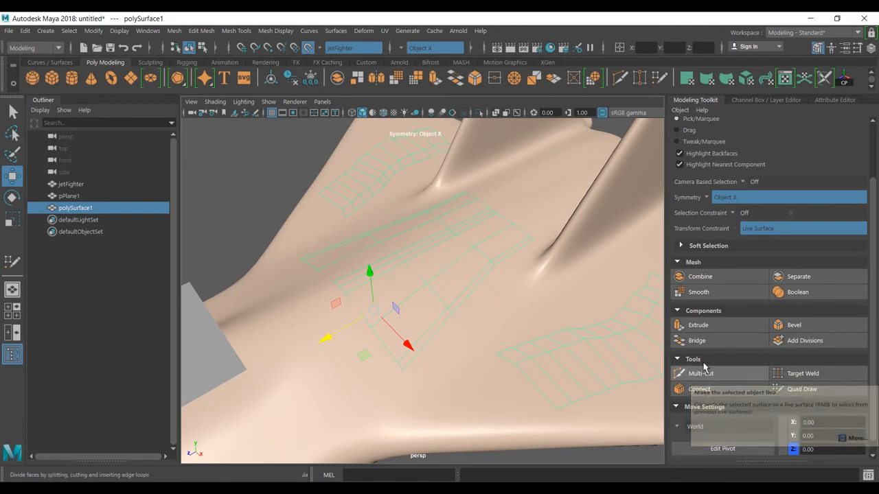
{"action": "left_click", "coordinate": [836, 385]}
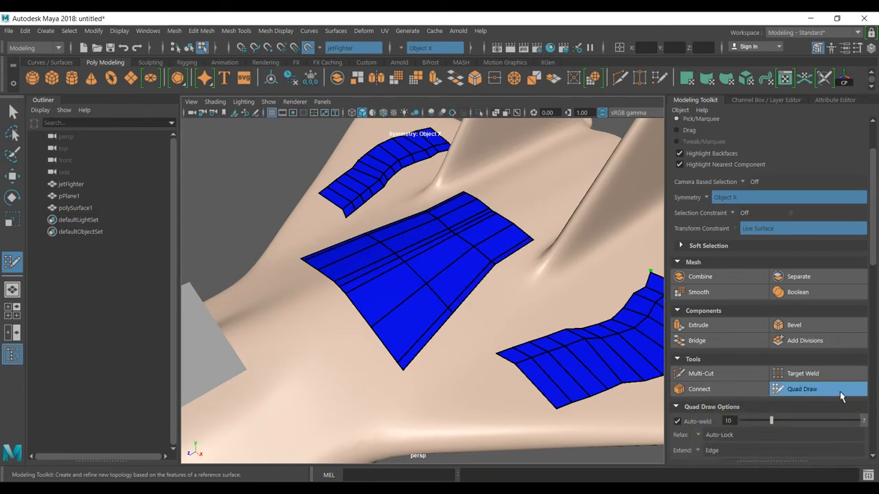
Exit Quad Draw and switch to object selection with the retopology mesh selected
{"action": "left_click", "coordinate": [841, 395]}
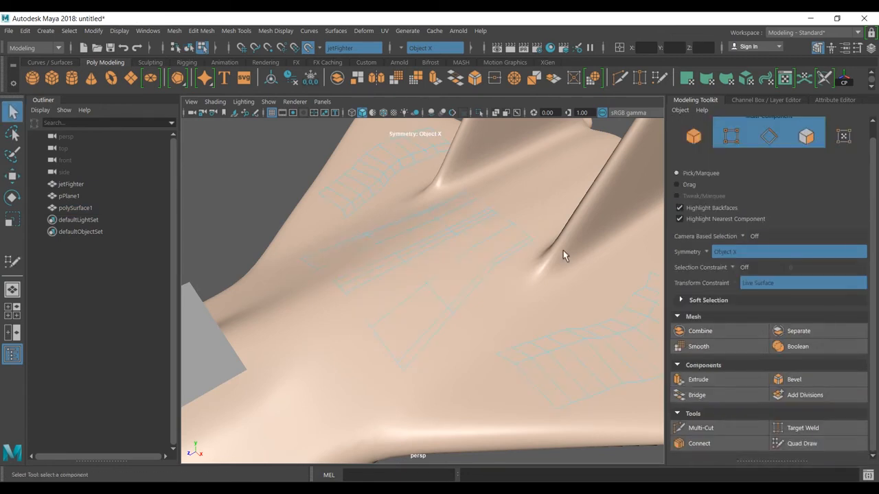
{"action": "key", "text": "F8"}
{"action": "key", "text": "f"}
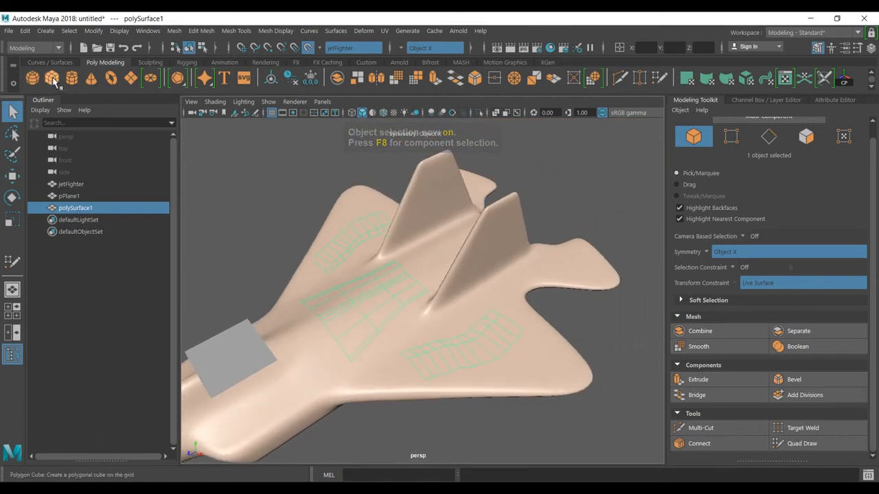
Create a new polygon plane, raised above the jet fuselage and enlarged uniformly
{"action": "left_click", "coordinate": [131, 78]}
{"action": "scroll", "coordinate": [391, 279], "scroll_direction": "down", "scroll_amount": 2}
{"action": "key", "text": "w"}
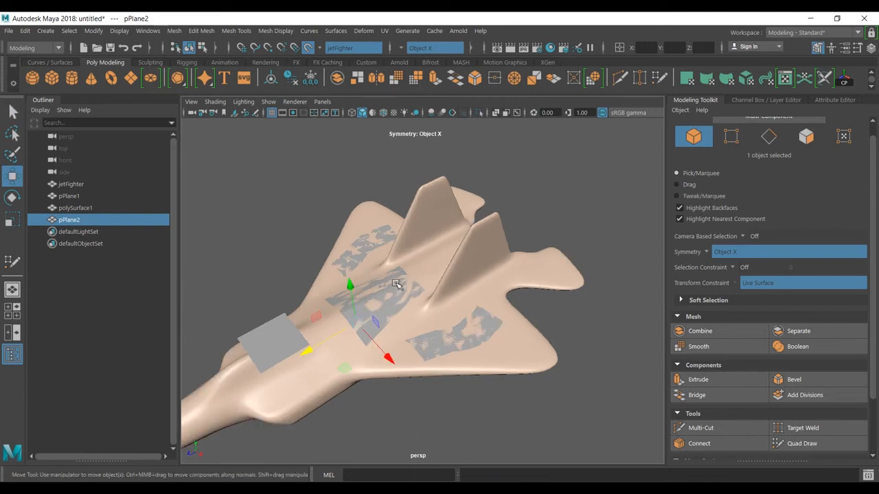
{"action": "left_click_drag", "start_coordinate": [348, 291], "coordinate": [357, 256]}
{"action": "key", "text": "r"}
{"action": "left_click_drag", "start_coordinate": [352, 293], "coordinate": [393, 305]}
Move the new plane over the wing beside the retopologized strip and lower it close to the wing surface
{"action": "key", "text": "w"}
{"action": "left_click_drag", "start_coordinate": [309, 312], "coordinate": [402, 284]}
{"action": "scroll", "coordinate": [482, 281], "scroll_direction": "up", "scroll_amount": 2}
{"action": "middle_click_drag", "start_coordinate": [482, 281], "coordinate": [608, 408]}
{"action": "left_click_drag", "start_coordinate": [608, 408], "coordinate": [536, 346], "text": "alt"}
{"action": "left_click_drag", "start_coordinate": [503, 280], "coordinate": [505, 314]}
{"action": "mouse_move", "coordinate": [529, 364]}
{"action": "left_mouse_down", "text": "alt"}
{"action": "mouse_move", "coordinate": [536, 374]}
{"action": "mouse_move", "coordinate": [521, 370]}
{"action": "mouse_move", "coordinate": [530, 360]}
{"action": "left_mouse_up", "text": "alt"}
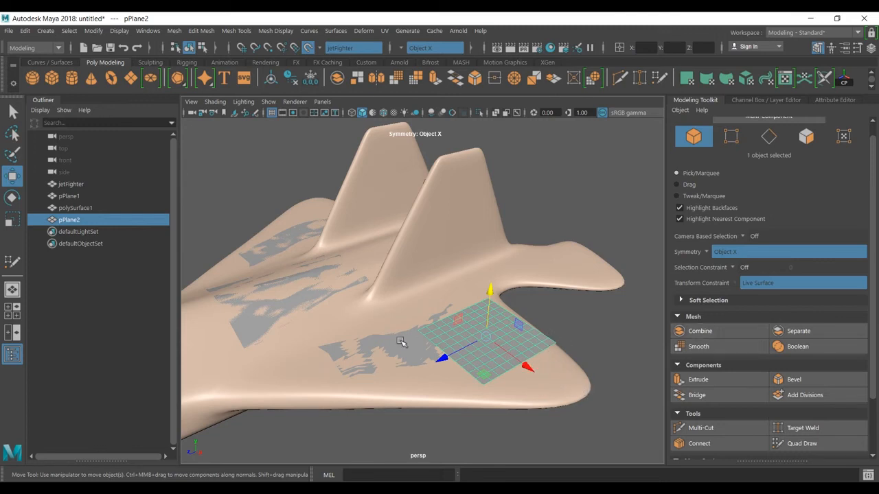
Activate Quad Draw on the wing plane and add quads from its outer corner down onto the live wing surface
{"action": "left_click", "coordinate": [822, 447]}
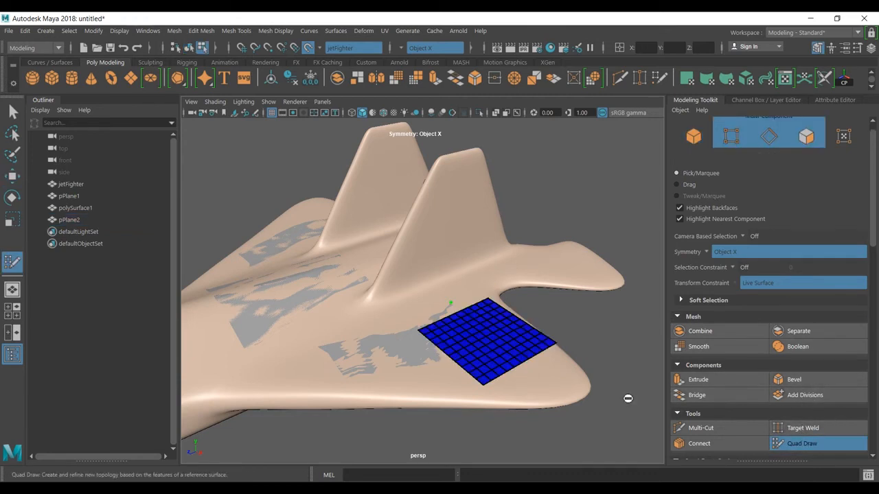
{"action": "left_click", "coordinate": [555, 372], "text": "shift"}
{"action": "left_click_drag", "start_coordinate": [555, 370], "coordinate": [556, 347], "text": "alt"}
{"action": "left_click", "coordinate": [554, 356], "text": "ctrl"}
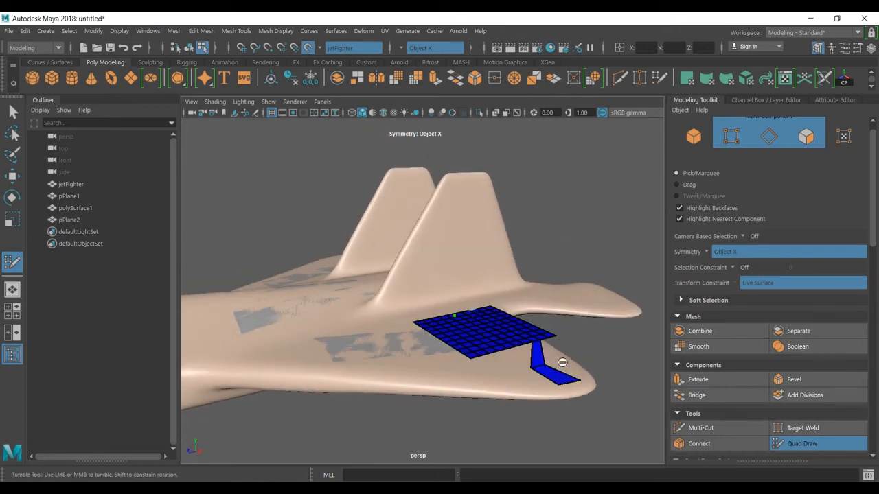
Try an edge loop through the wing plane and relaxing its grid with Quad Draw, undoing each attempt
{"action": "left_click", "coordinate": [536, 347], "text": "ctrl"}
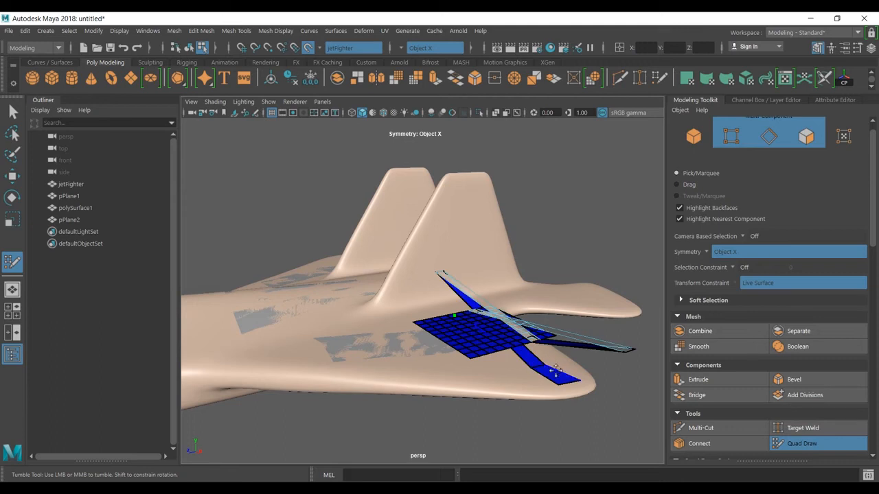
{"action": "key", "text": "ctrl+z"}
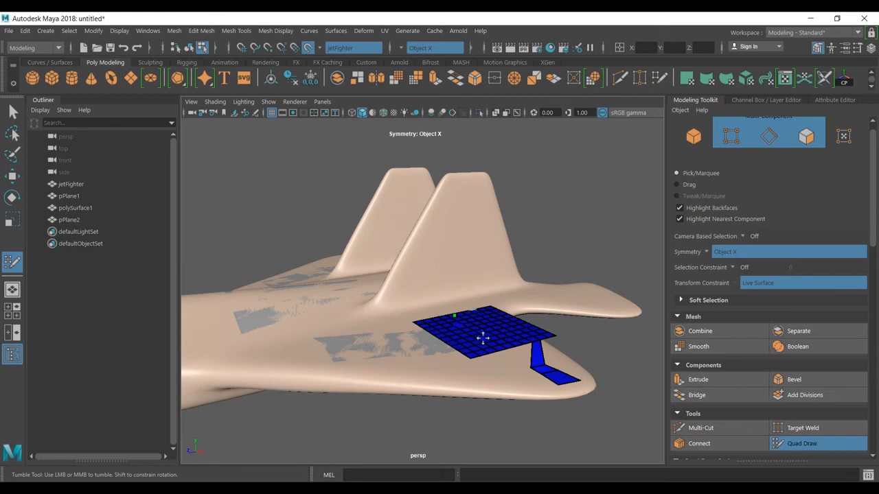
{"action": "mouse_move", "coordinate": [483, 337]}
{"action": "left_mouse_down", "text": "shift"}
{"action": "mouse_move", "coordinate": [534, 350]}
{"action": "mouse_move", "coordinate": [535, 331]}
{"action": "mouse_move", "coordinate": [489, 328]}
{"action": "left_mouse_up", "text": "shift"}
{"action": "key", "text": "ctrl+z"}
{"action": "middle_click_drag", "start_coordinate": [440, 285], "coordinate": [458, 302], "text": "alt"}
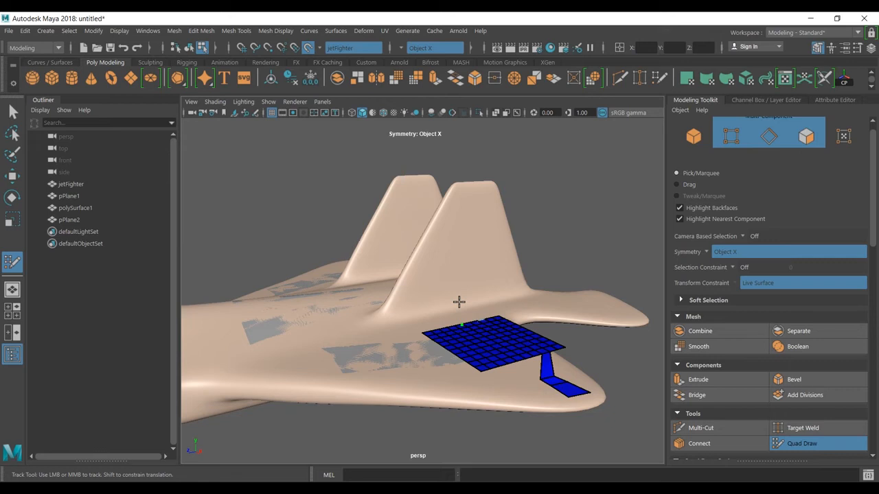
Exit Quad Draw to object selection and select the flat plane pPlane1 above the front fuselage
{"action": "key", "text": "F8"}
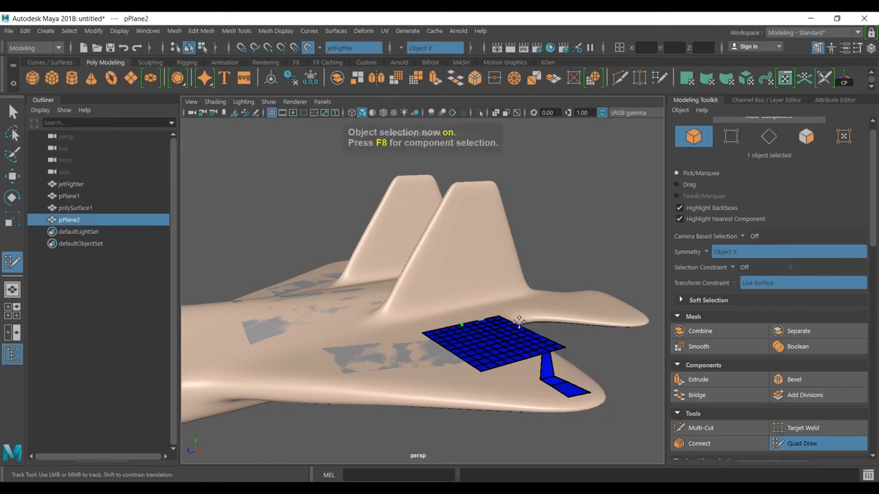
{"action": "left_click", "coordinate": [814, 447]}
{"action": "key", "text": "space"}
{"action": "left_click_drag", "start_coordinate": [445, 334], "coordinate": [570, 325], "text": "alt"}
{"action": "middle_click_drag", "start_coordinate": [461, 328], "coordinate": [569, 331], "text": "alt"}
{"action": "mouse_move", "coordinate": [569, 332]}
{"action": "left_mouse_down", "text": "alt"}
{"action": "mouse_move", "coordinate": [574, 350]}
{"action": "mouse_move", "coordinate": [570, 343]}
{"action": "left_mouse_up", "text": "alt"}
{"action": "middle_click_drag", "start_coordinate": [570, 343], "coordinate": [576, 313], "text": "alt"}
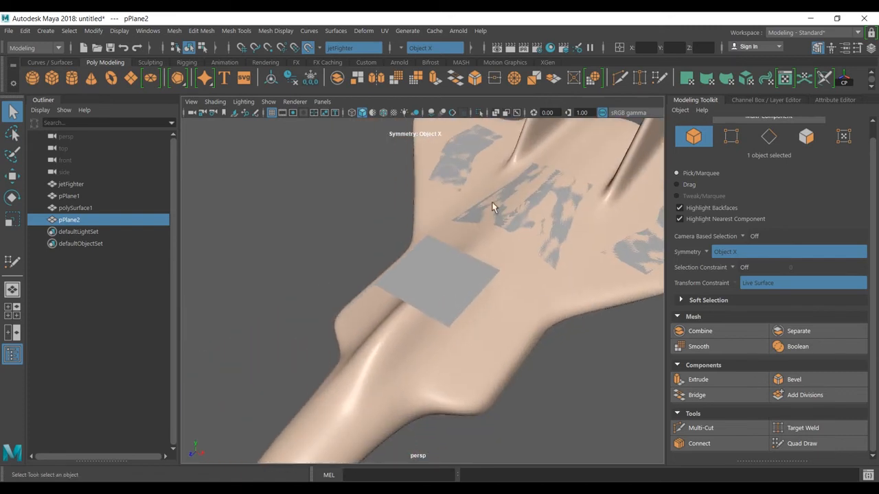
{"action": "left_click", "coordinate": [479, 282]}
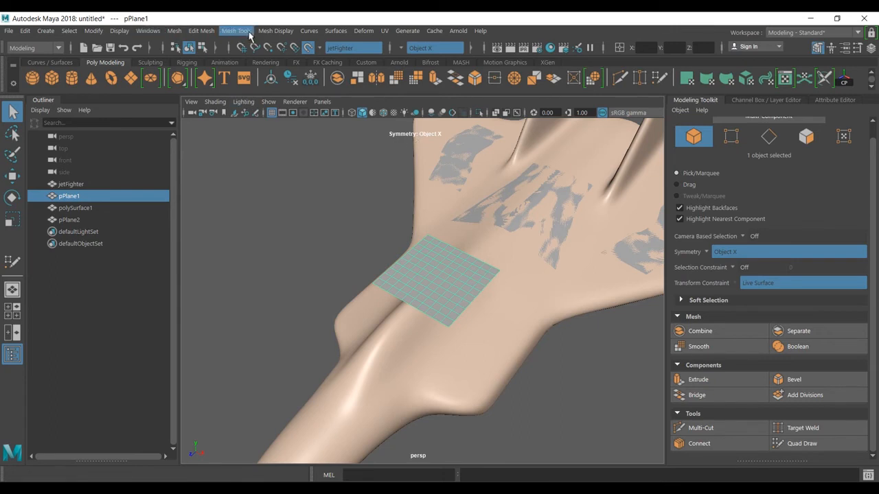
Open the Conform options for the selected plane and reset their settings
{"action": "left_click", "coordinate": [175, 31]}
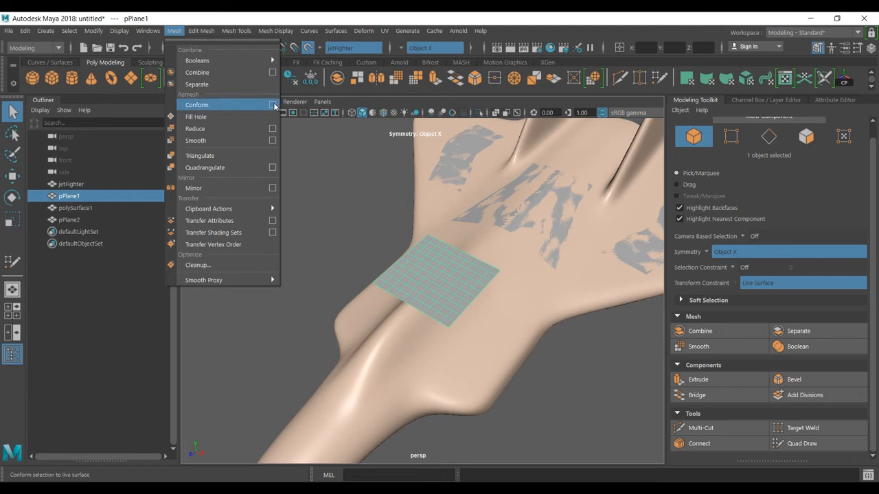
{"action": "left_click", "coordinate": [273, 105]}
{"action": "left_click_drag", "start_coordinate": [676, 141], "coordinate": [648, 113]}
{"action": "left_click", "coordinate": [570, 116]}
{"action": "left_click", "coordinate": [595, 139]}
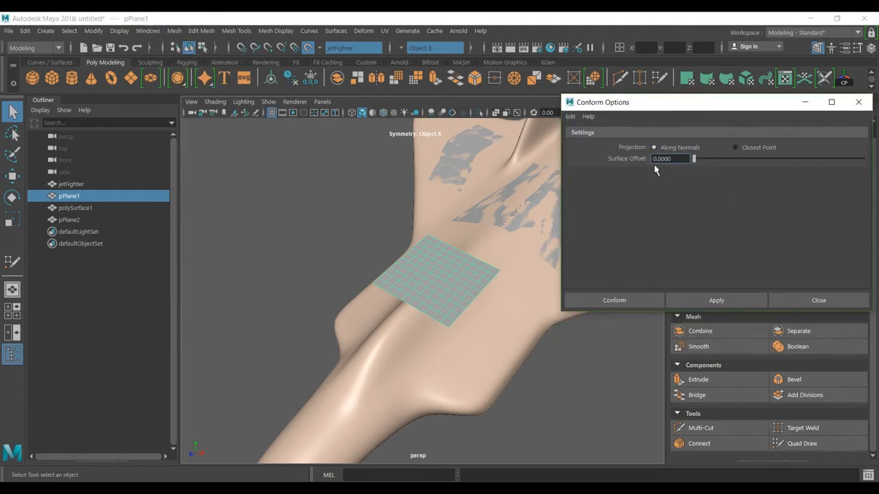
Try conforming pPlane1 to the live jet with Closest Point projection and undo it
{"action": "left_click", "coordinate": [735, 149]}
{"action": "left_click", "coordinate": [716, 301]}
{"action": "left_click_drag", "start_coordinate": [453, 306], "coordinate": [485, 333], "text": "alt"}
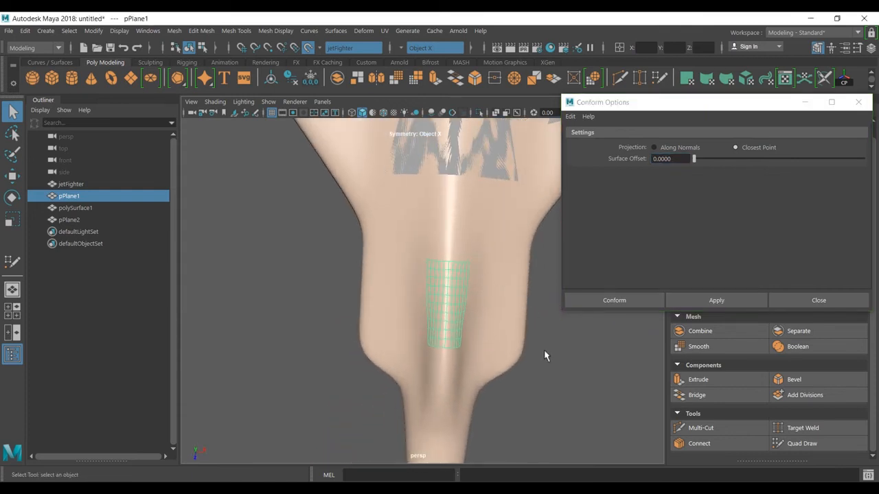
{"action": "key", "text": "ctrl+z"}
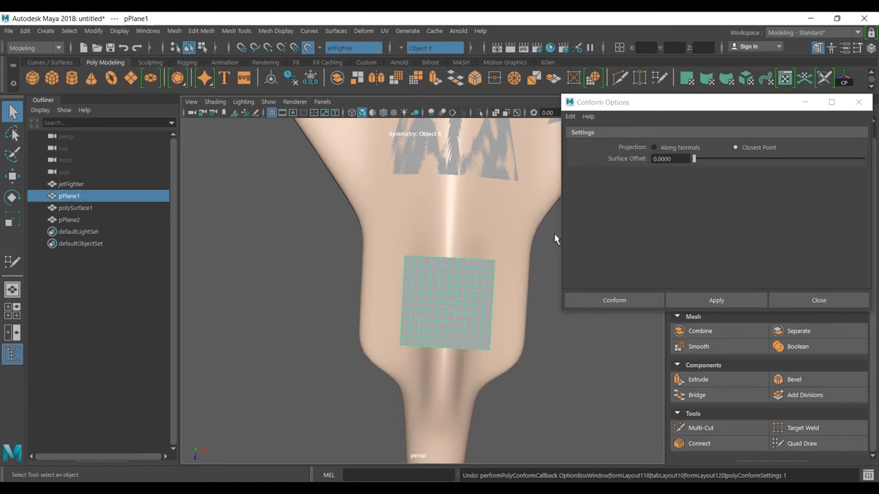
Try conforming pPlane1 with Along Normals projection and zero surface offset, and undo it
{"action": "left_click", "coordinate": [657, 147]}
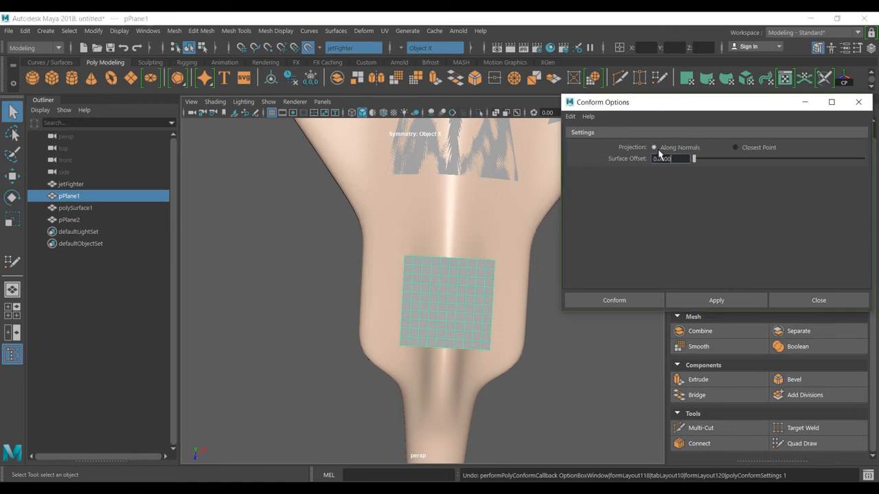
{"action": "left_click", "coordinate": [717, 302]}
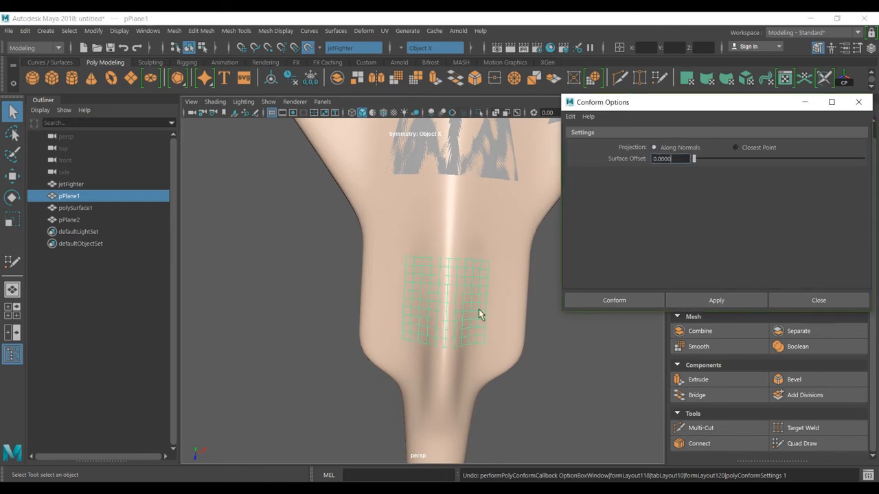
{"action": "left_click_drag", "start_coordinate": [486, 324], "coordinate": [429, 321], "text": "alt"}
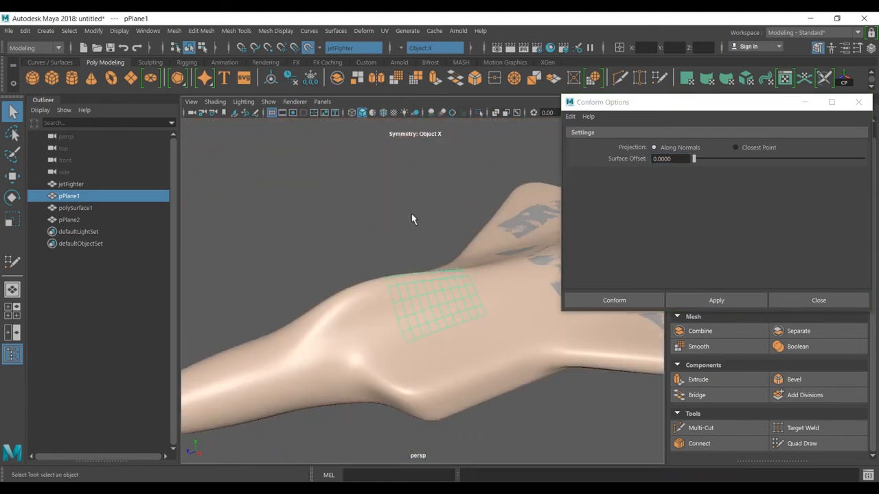
{"action": "key", "text": "ctrl+z"}
{"action": "key", "text": "ctrl+z"}
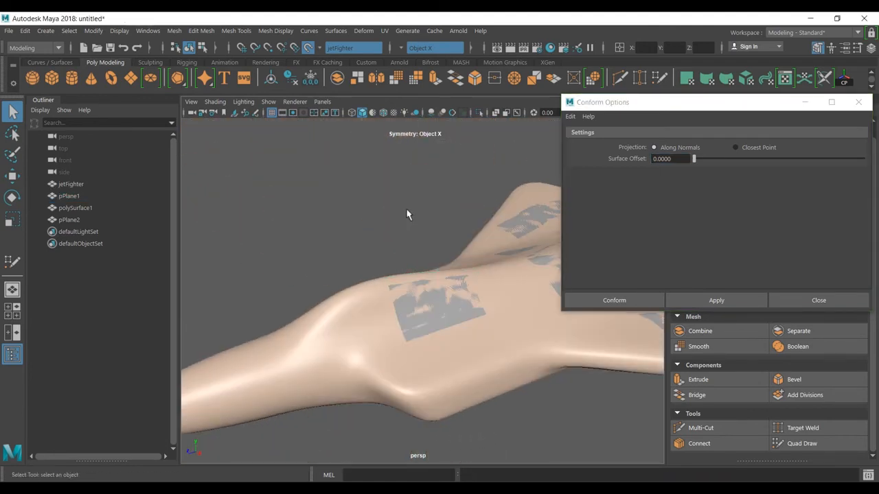
{"action": "left_click_drag", "start_coordinate": [406, 215], "coordinate": [364, 253], "text": "alt"}
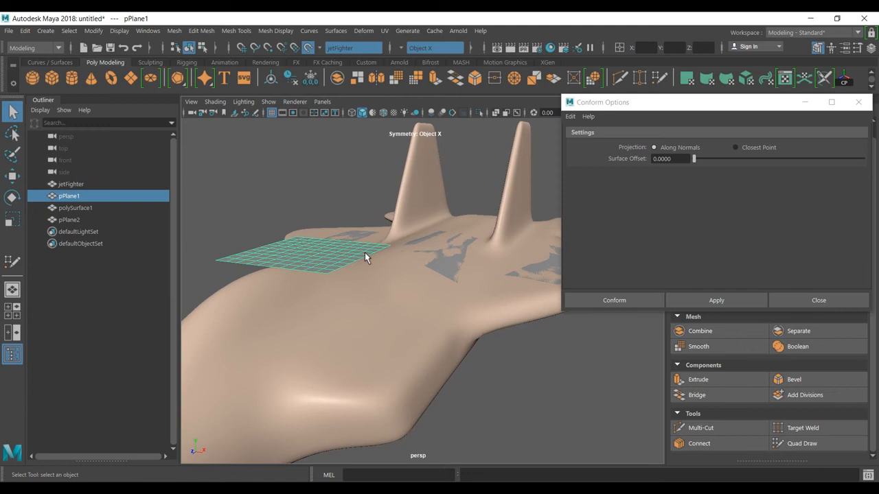
Conform pPlane1 to the live jet along normals with a surface offset of 20, and close the Conform options
{"action": "left_click_drag", "start_coordinate": [680, 159], "coordinate": [588, 164]}
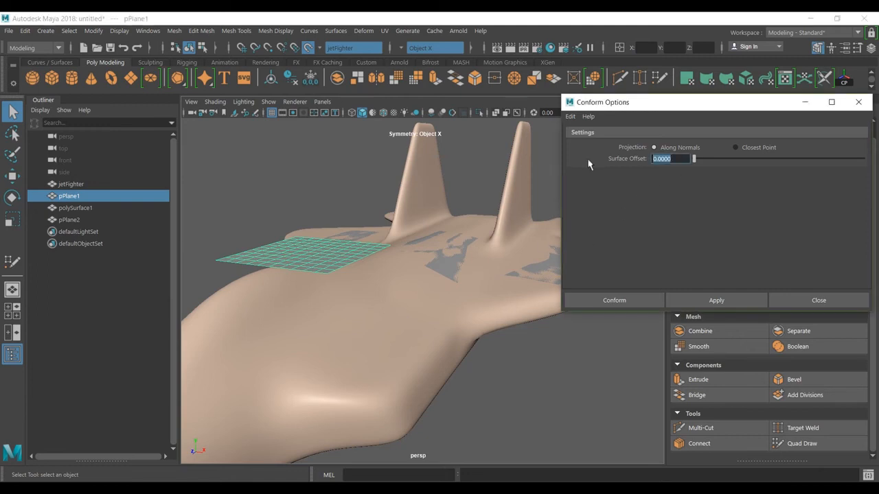
{"action": "type", "text": "20"}
{"action": "key", "text": "Return"}
{"action": "left_click", "coordinate": [714, 300]}
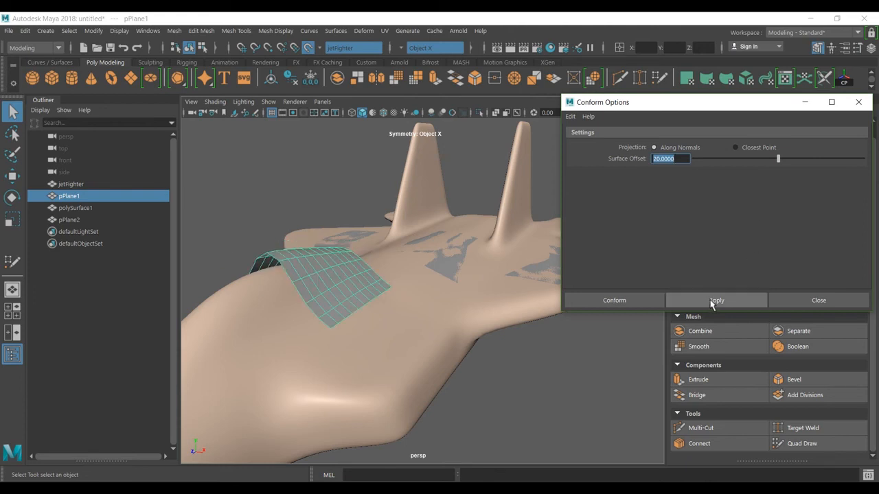
{"action": "left_click_drag", "start_coordinate": [237, 258], "coordinate": [354, 292], "text": "alt"}
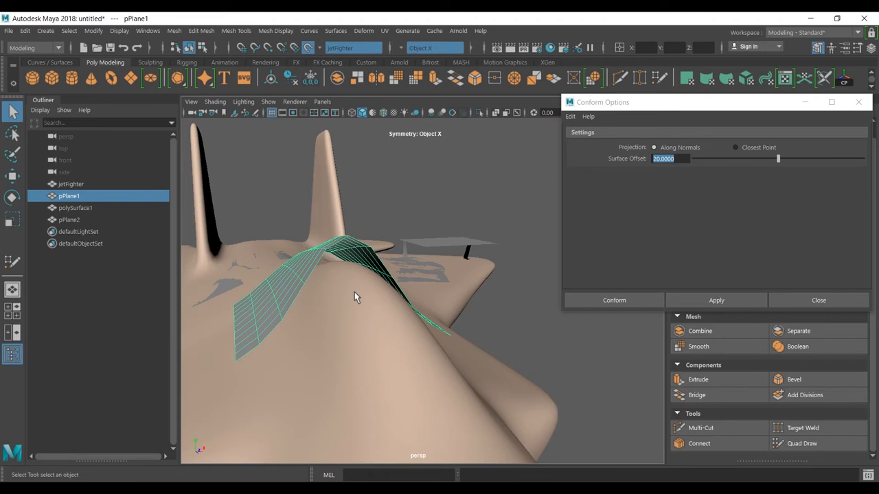
{"action": "left_click", "coordinate": [818, 300]}
{"action": "left_click_drag", "start_coordinate": [573, 267], "coordinate": [415, 305], "text": "alt"}
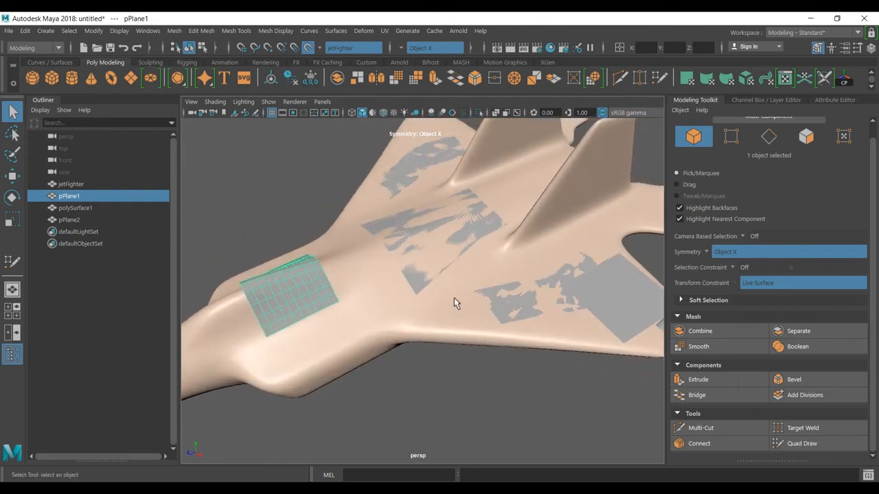
Deselect the plane and hide the jetFighter mesh
{"action": "left_click", "coordinate": [449, 301]}
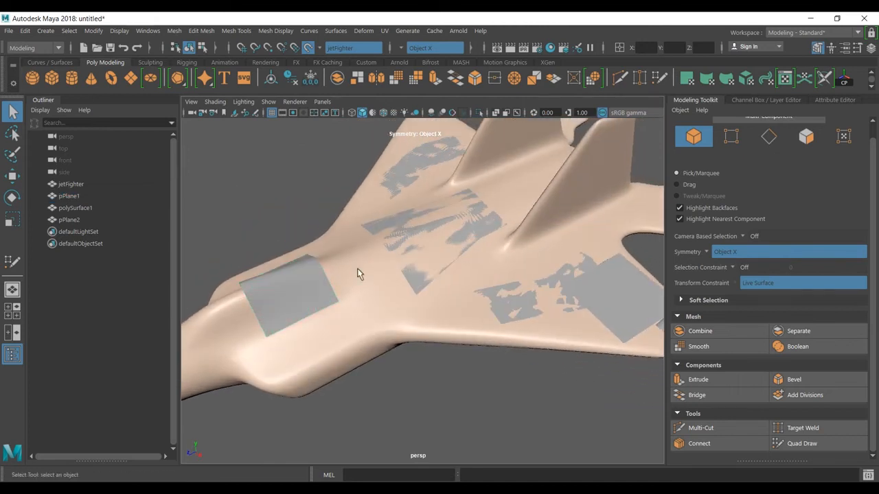
{"action": "left_click", "coordinate": [95, 184]}
{"action": "key", "text": "ctrl+h"}
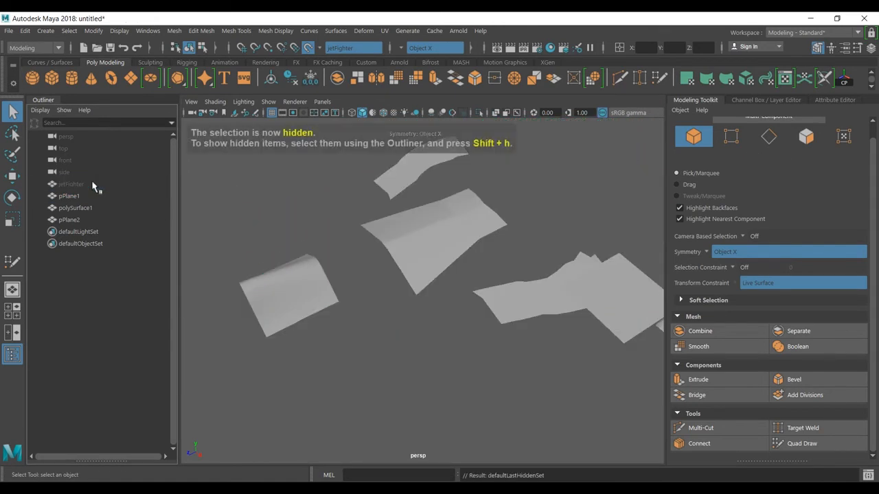
Use Quad Draw with nothing selected to draw two adjoining mirrored quads on the hidden live jet, behind the conformed plane
{"action": "left_click", "coordinate": [802, 443]}
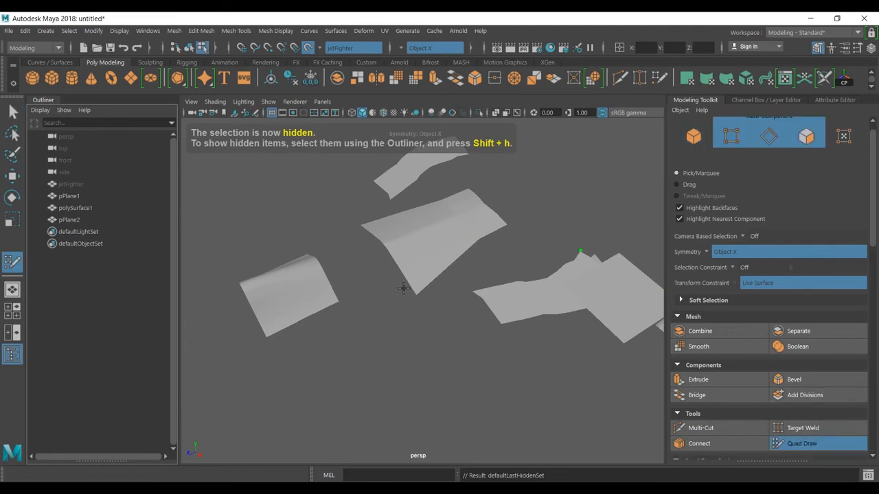
{"action": "left_click", "coordinate": [370, 311]}
{"action": "left_click", "coordinate": [368, 334]}
{"action": "left_click", "coordinate": [393, 331]}
{"action": "left_click", "coordinate": [388, 323], "text": "shift"}
{"action": "left_click", "coordinate": [339, 309]}
{"action": "left_click", "coordinate": [356, 321], "text": "shift"}
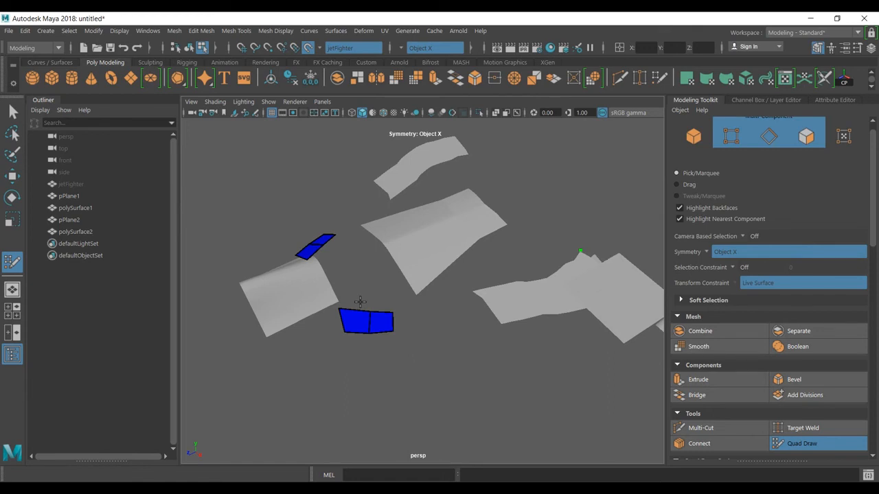
Show the hidden jetFighter mesh and select the newly drawn mesh polySurface2
{"action": "left_click", "coordinate": [82, 185]}
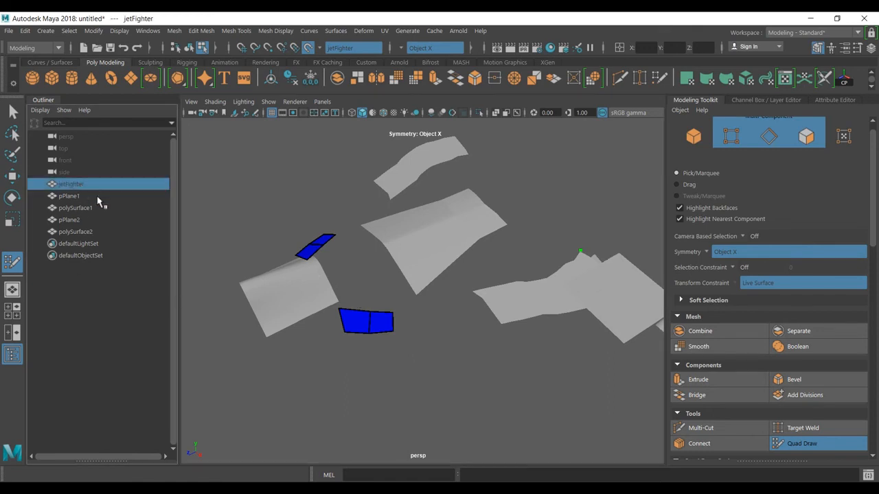
{"action": "key", "text": "shift+h"}
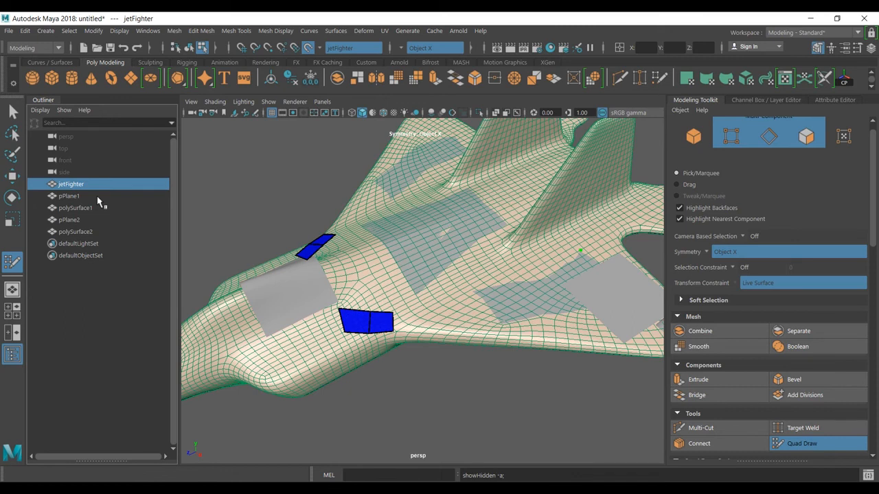
{"action": "left_click", "coordinate": [113, 232]}
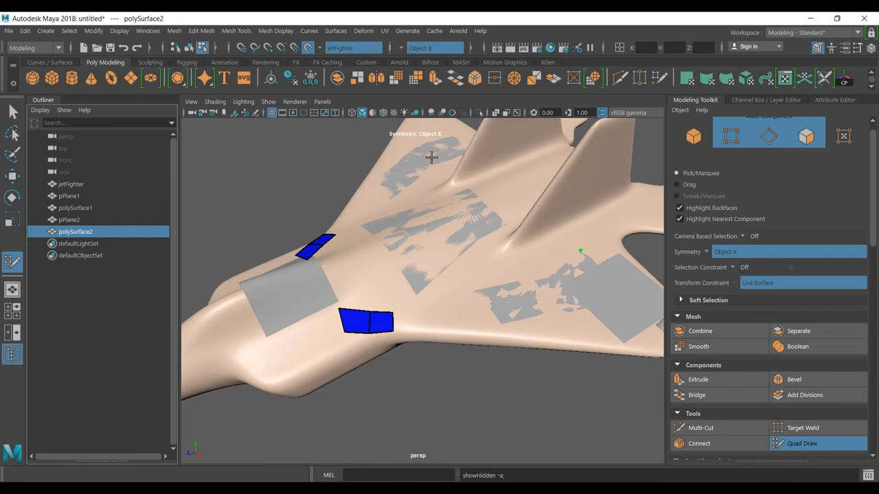
{"action": "left_click", "coordinate": [26, 31]}
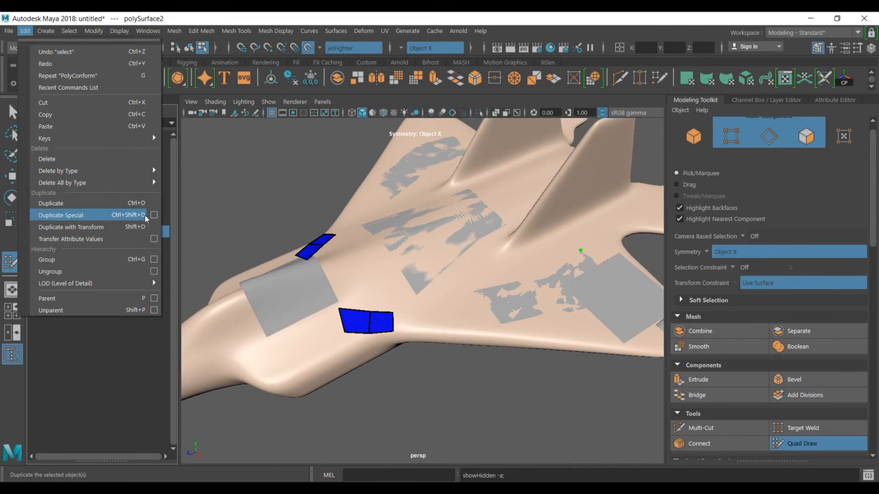
{"action": "left_click", "coordinate": [253, 192]}
{"action": "left_click_drag", "start_coordinate": [280, 182], "coordinate": [326, 199], "text": "alt"}
Create a polygon cube and, in object selection, scale it uniformly to about 340
{"action": "left_click", "coordinate": [51, 78]}
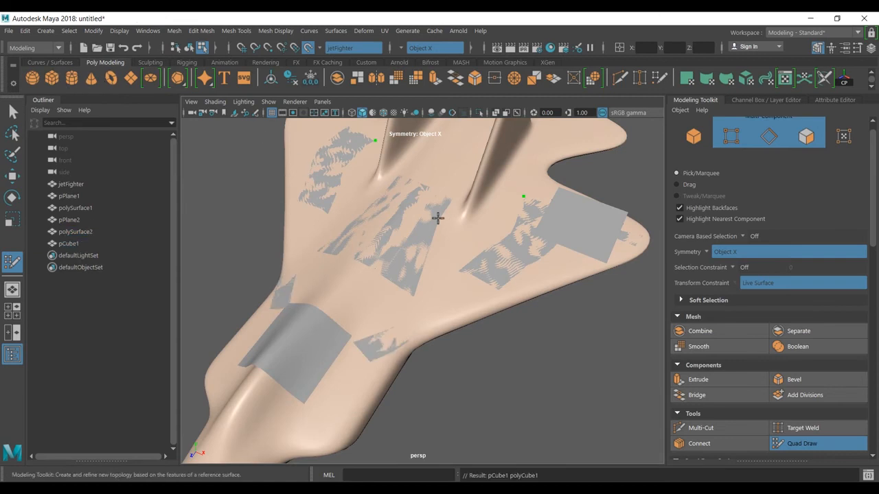
{"action": "scroll", "coordinate": [426, 231], "scroll_direction": "down", "scroll_amount": 6}
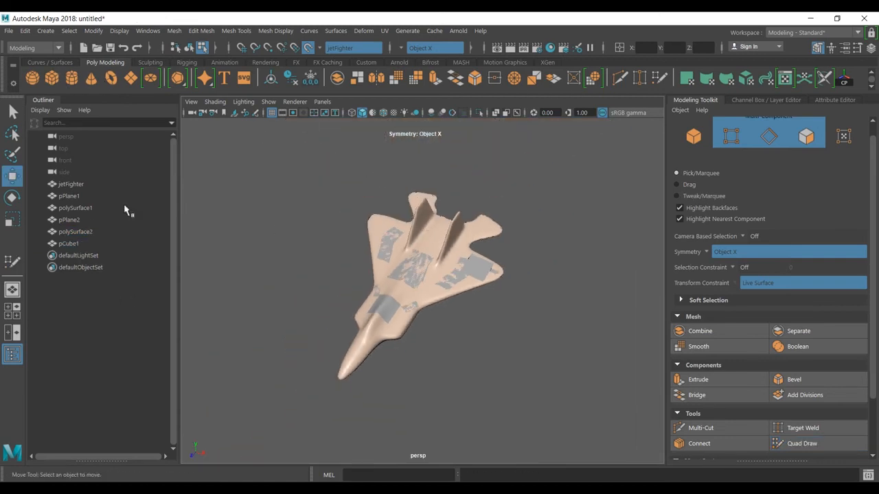
{"action": "key", "text": "r"}
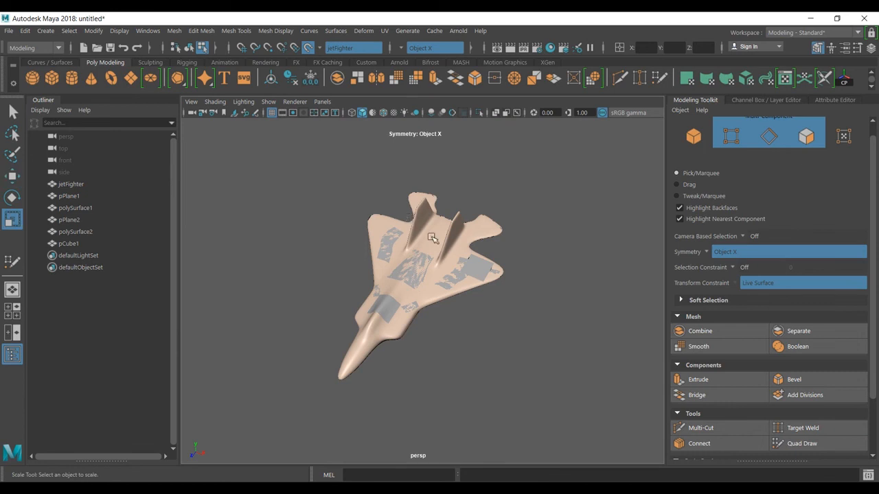
{"action": "key", "text": "F8"}
{"action": "left_click_drag", "start_coordinate": [414, 286], "coordinate": [445, 289]}
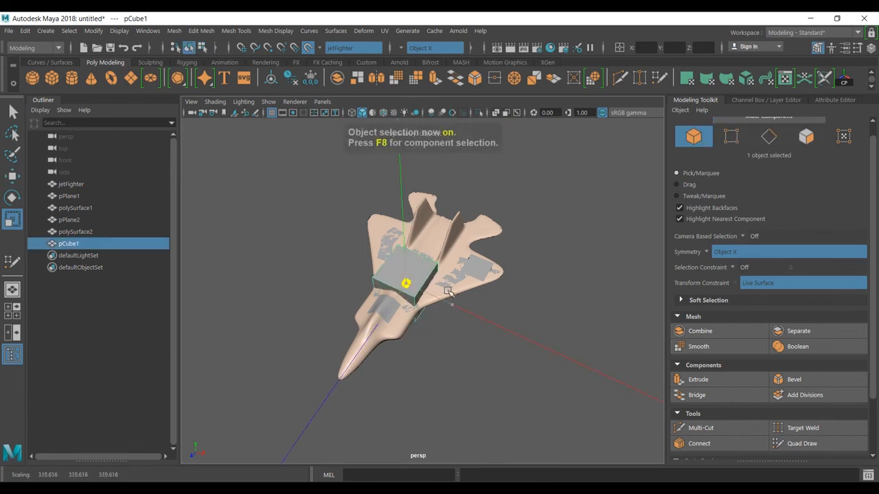
Raise the cube above the jet along Y and smooth its mesh
{"action": "key", "text": "w"}
{"action": "left_click_drag", "start_coordinate": [407, 257], "coordinate": [412, 184]}
{"action": "left_click_drag", "start_coordinate": [413, 195], "coordinate": [439, 209], "text": "alt"}
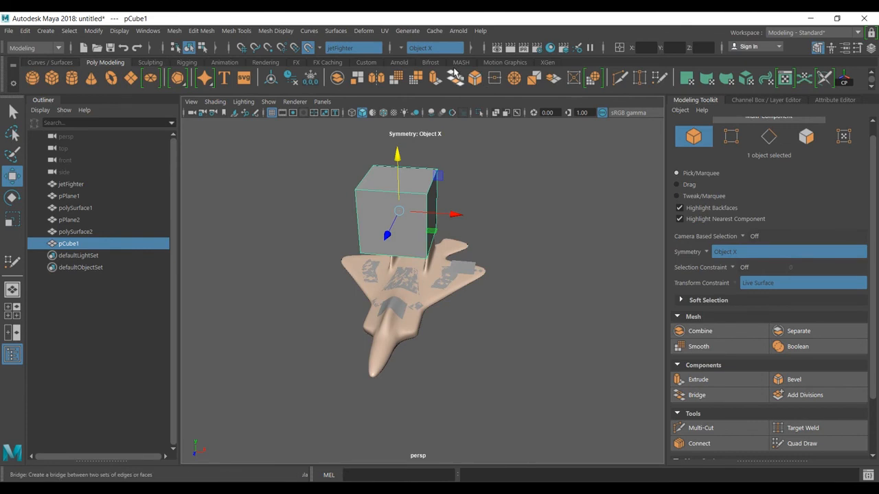
{"action": "left_click", "coordinate": [396, 78]}
{"action": "scroll", "coordinate": [387, 223], "scroll_direction": "up", "scroll_amount": 8}
Turn symmetry off and delete the faces of one half of the smoothed cube, returning to object selection
{"action": "right_click_drag", "start_coordinate": [382, 155], "coordinate": [384, 179]}
{"action": "mouse_move", "coordinate": [361, 214]}
{"action": "left_mouse_down", "text": "alt"}
{"action": "mouse_move", "coordinate": [375, 226]}
{"action": "mouse_move", "coordinate": [376, 217]}
{"action": "left_mouse_up", "text": "alt"}
{"action": "left_click_drag", "start_coordinate": [320, 163], "coordinate": [375, 267]}
{"action": "left_click", "coordinate": [402, 48]}
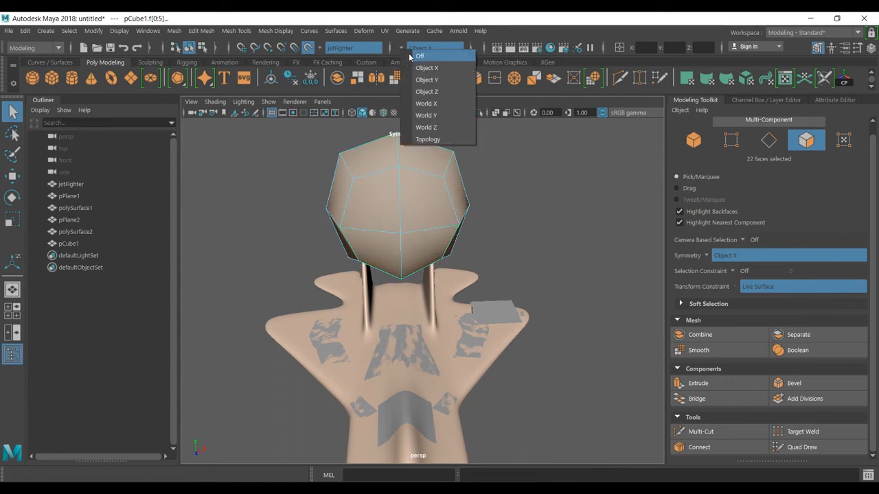
{"action": "left_click", "coordinate": [415, 59]}
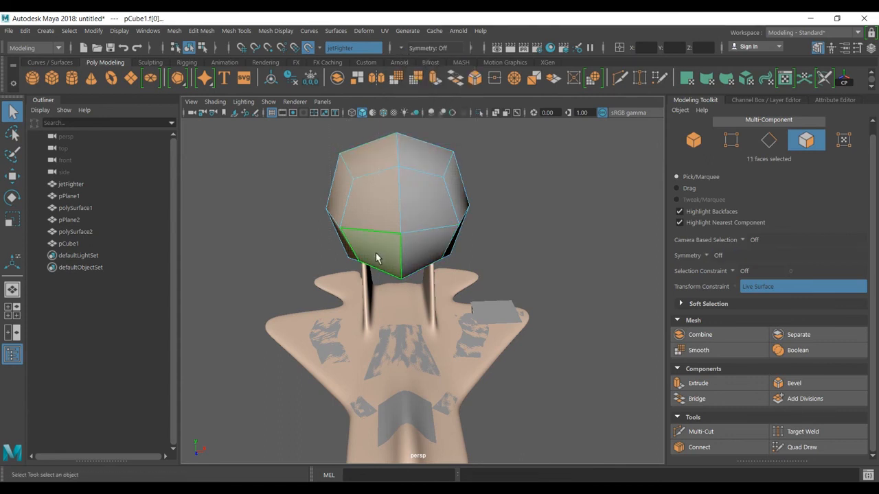
{"action": "key", "text": "Delete"}
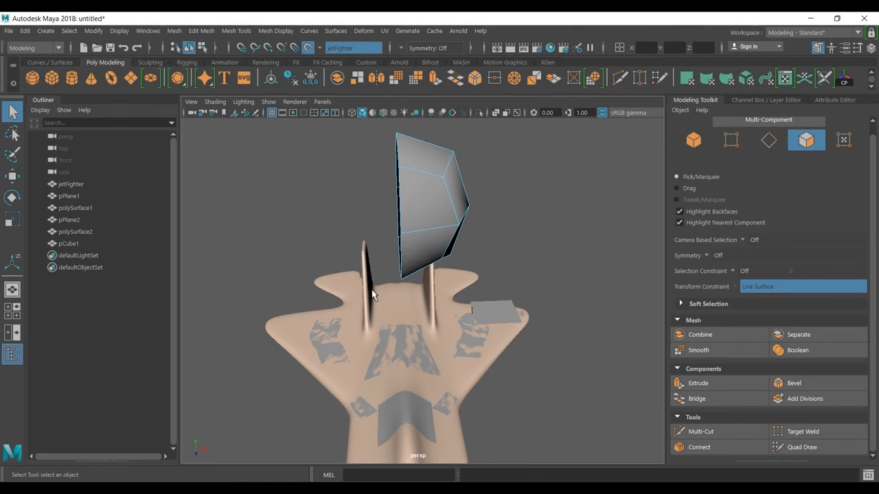
{"action": "key", "text": "F9"}
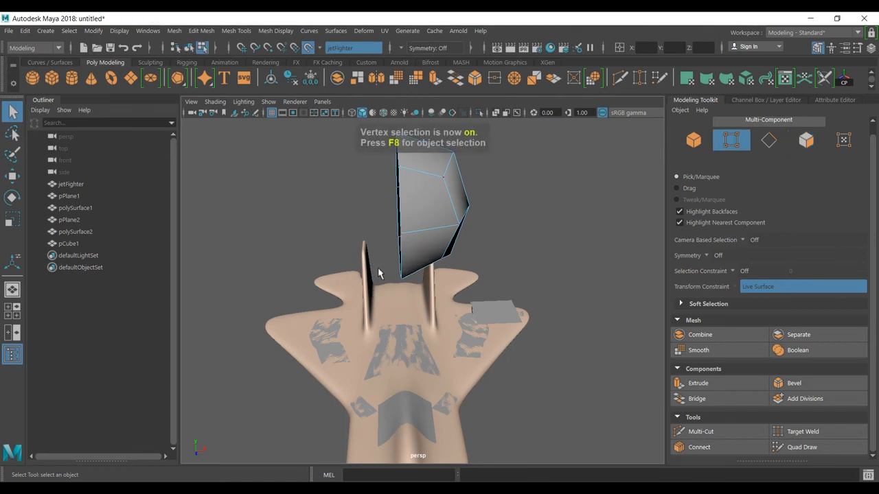
{"action": "key", "text": "F8"}
{"action": "left_click_drag", "start_coordinate": [501, 249], "coordinate": [476, 249], "text": "alt"}
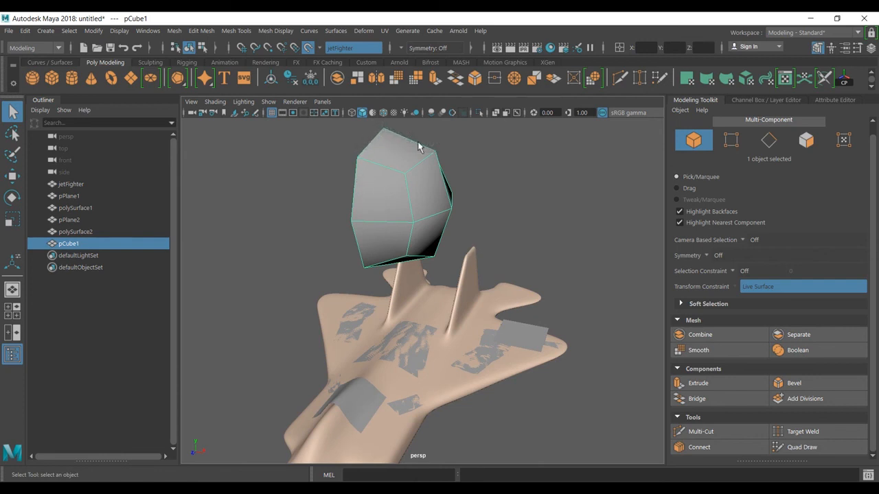
Select the eight border edges around the half cube's open side and try moving them along X, undoing the move
{"action": "right_click_drag", "start_coordinate": [418, 184], "coordinate": [393, 122]}
{"action": "left_click", "coordinate": [354, 185]}
{"action": "left_click_drag", "start_coordinate": [398, 176], "coordinate": [416, 200], "text": "alt"}
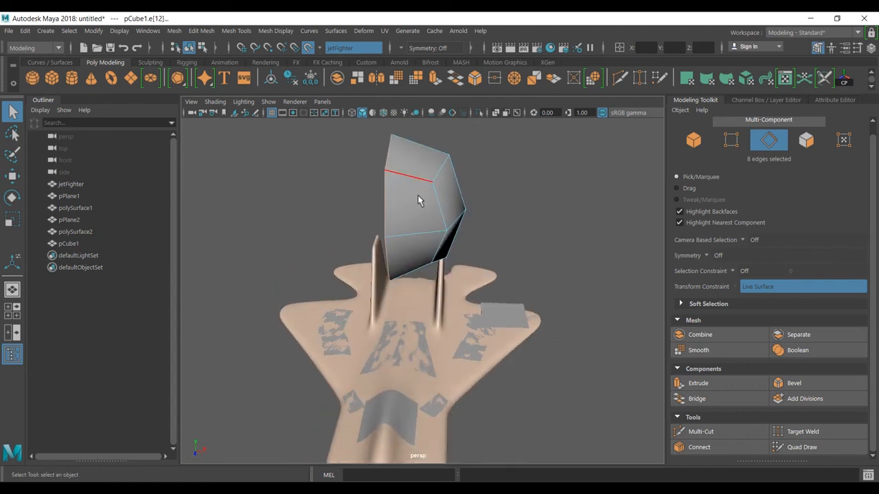
{"action": "left_click_drag", "start_coordinate": [407, 197], "coordinate": [443, 200], "text": "alt"}
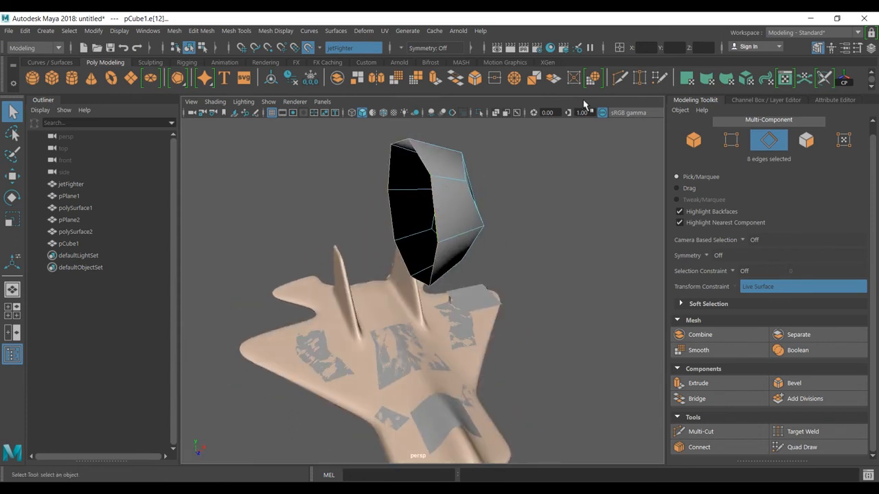
{"action": "left_click", "coordinate": [12, 176]}
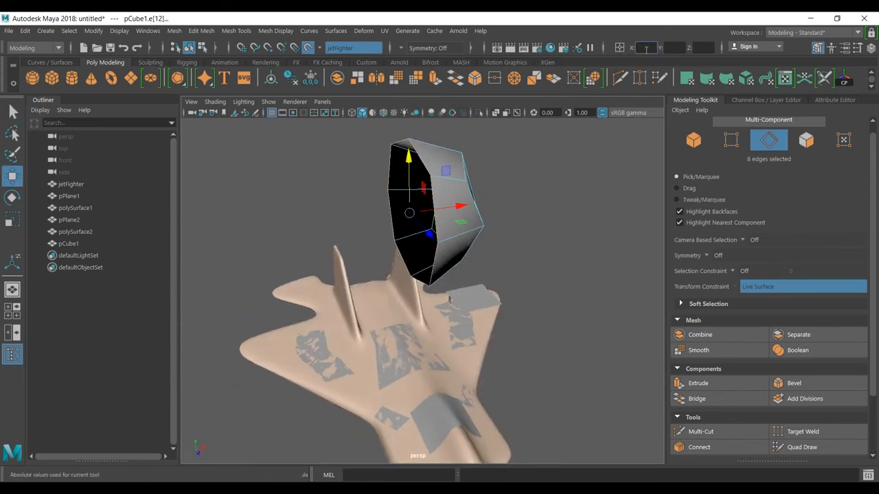
{"action": "left_click_drag", "start_coordinate": [471, 200], "coordinate": [413, 216]}
{"action": "key", "text": "ctrl+z"}
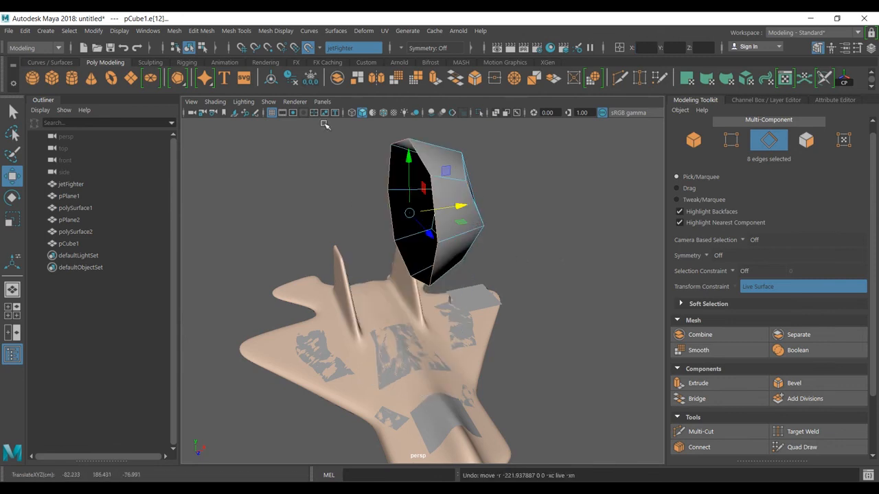
Disable the live surface, pull the border edges outward along X, and set their absolute X position to 0
{"action": "left_click", "coordinate": [309, 48]}
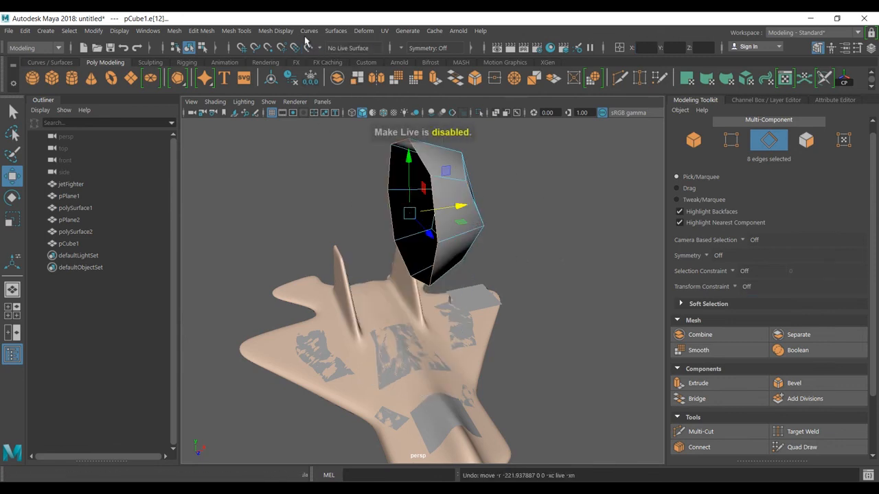
{"action": "left_click_drag", "start_coordinate": [462, 206], "coordinate": [345, 227]}
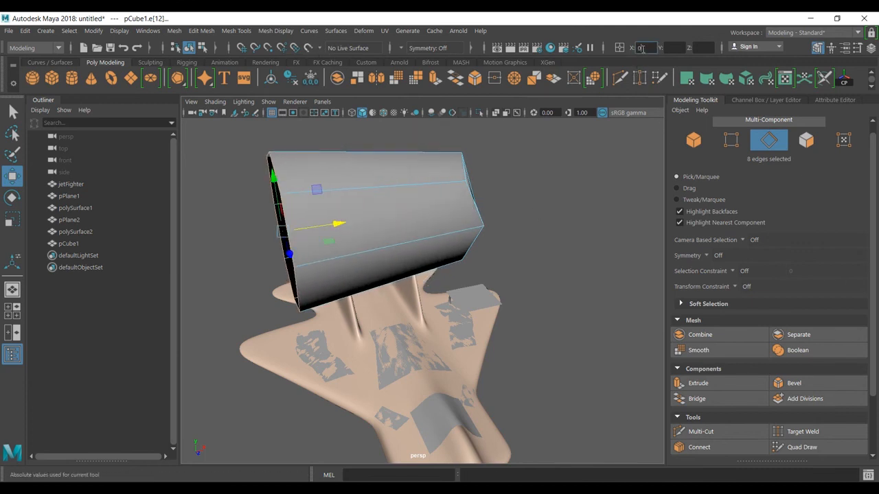
{"action": "key", "text": "Return"}
{"action": "left_click", "coordinate": [537, 237]}
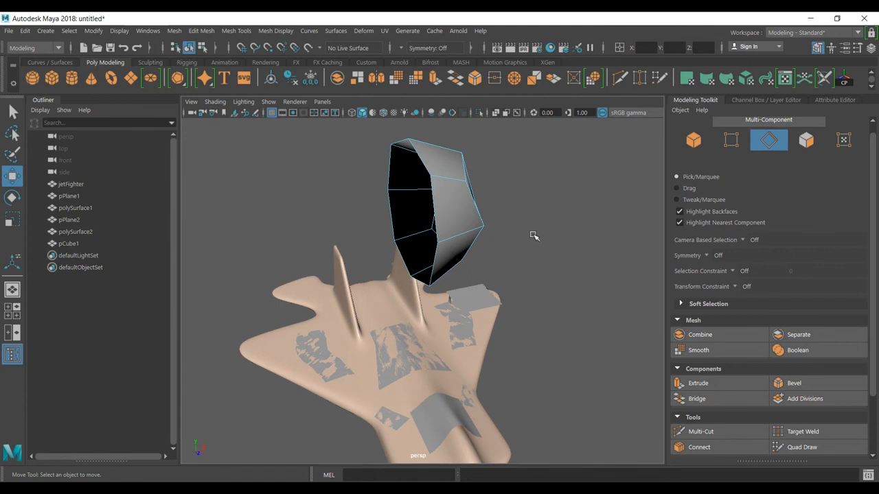
Duplicate the half cube with Duplicate Special as one instance, with X scale set to -1
{"action": "key", "text": "F8"}
{"action": "key", "text": "F8"}
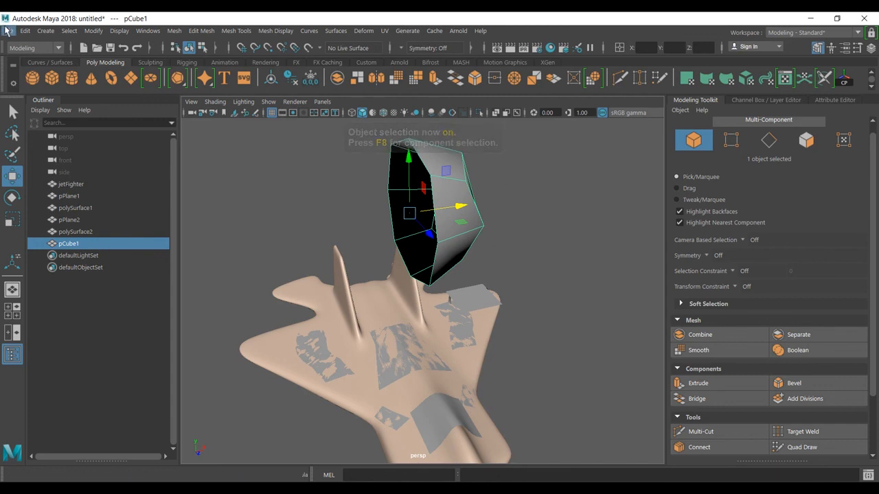
{"action": "left_click", "coordinate": [25, 31]}
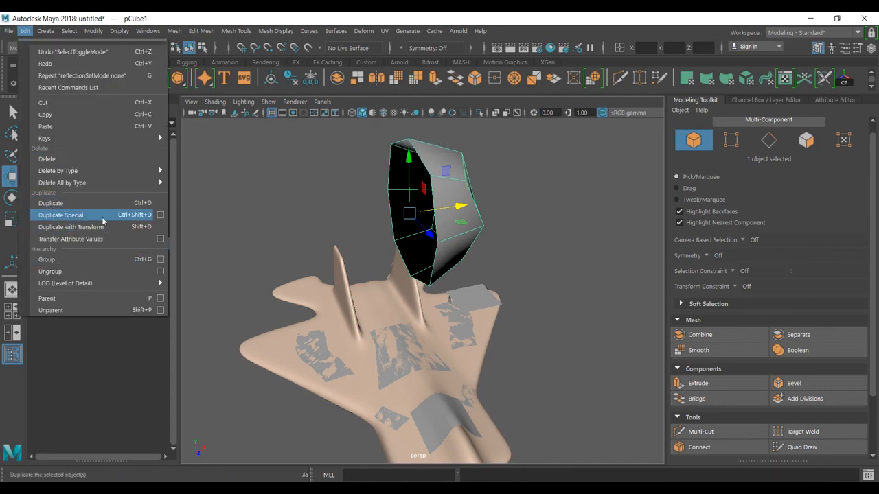
{"action": "left_click", "coordinate": [159, 215]}
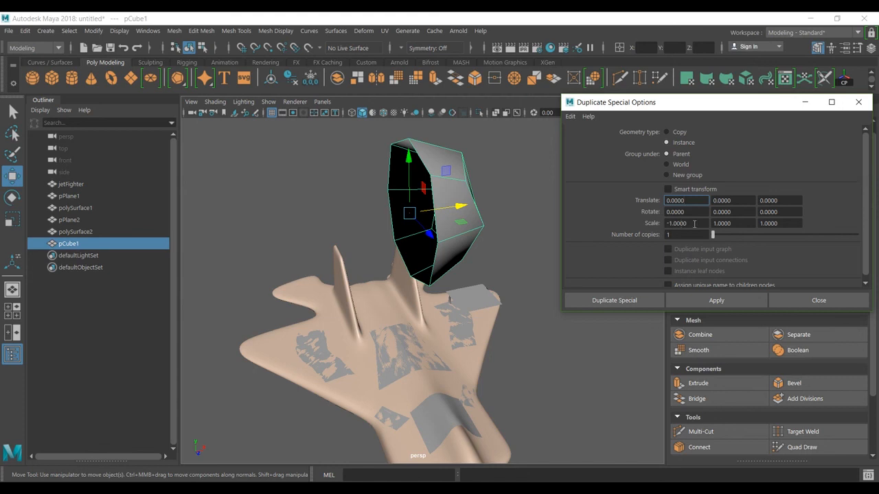
{"action": "left_click", "coordinate": [717, 298]}
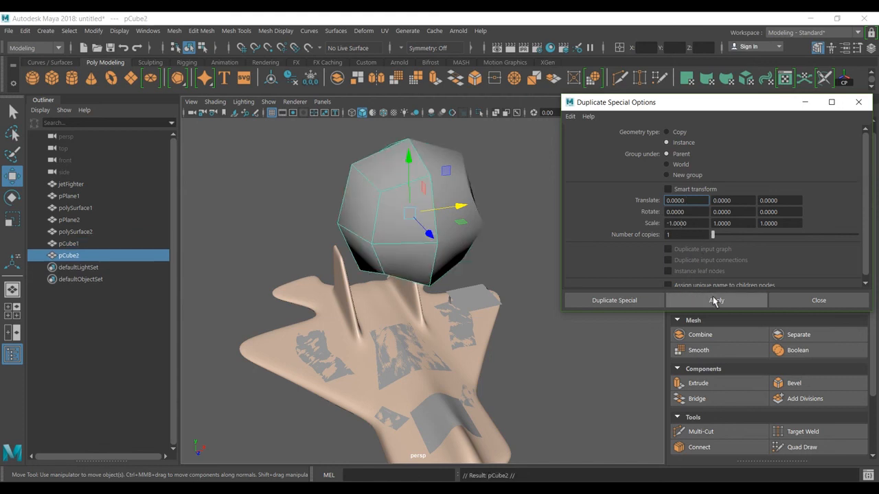
{"action": "left_click", "coordinate": [832, 303]}
Move an upper corner vertex of the original half outward to test the mirrored instance, and return to object selection
{"action": "left_click", "coordinate": [575, 226]}
{"action": "left_click", "coordinate": [481, 214]}
{"action": "left_click_drag", "start_coordinate": [481, 214], "coordinate": [471, 240], "text": "alt"}
{"action": "right_click", "coordinate": [437, 200]}
{"action": "right_click_drag", "start_coordinate": [436, 199], "coordinate": [386, 156]}
{"action": "left_click_drag", "start_coordinate": [416, 183], "coordinate": [435, 157], "text": "alt"}
{"action": "left_click", "coordinate": [402, 182]}
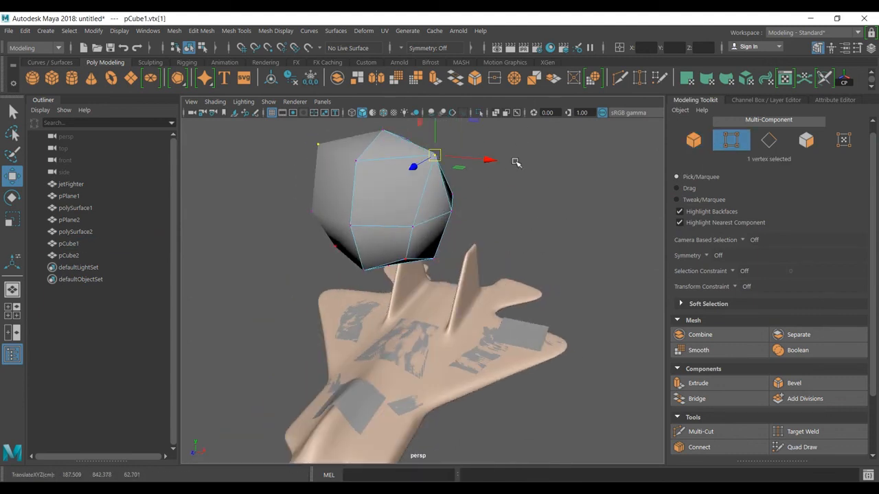
{"action": "key", "text": "F8"}
{"action": "key", "text": "F8"}
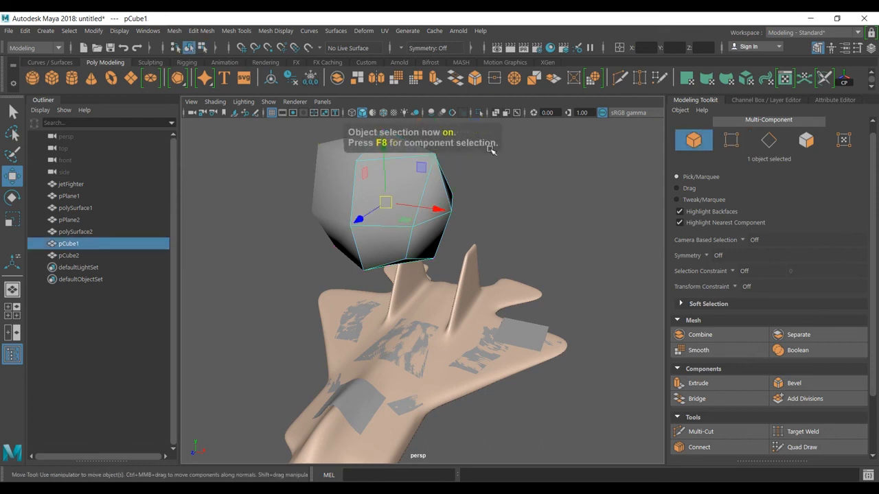
Delete the instanced half pCube2
{"action": "left_click", "coordinate": [537, 230]}
{"action": "left_click", "coordinate": [324, 173]}
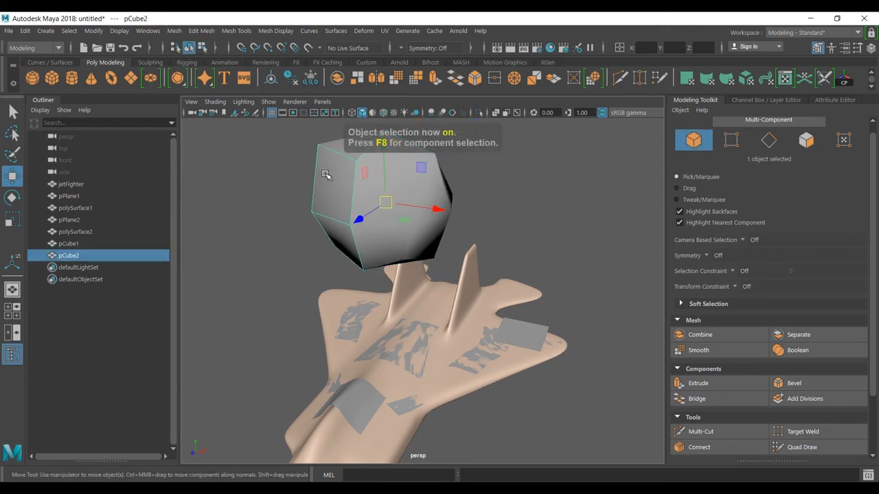
{"action": "key", "text": "Delete"}
Mirror pCube1 across the world X axis in the negative direction with Merge border, and deselect it
{"action": "left_click", "coordinate": [439, 186]}
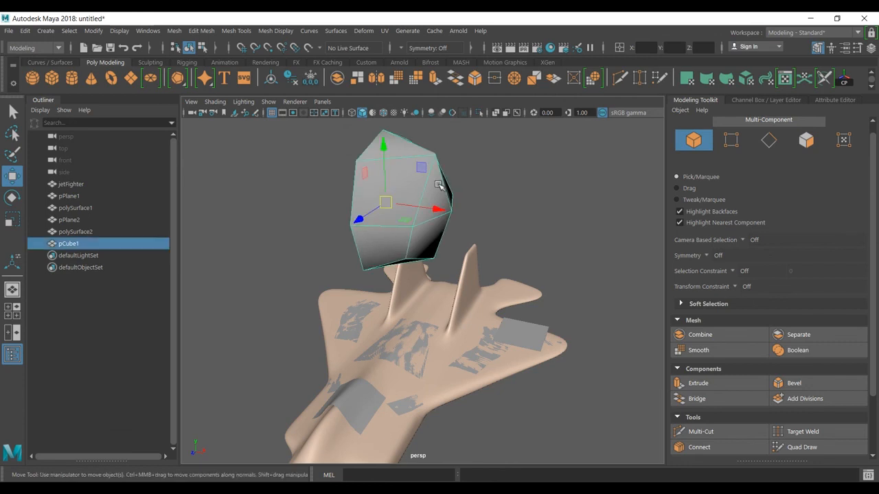
{"action": "left_click", "coordinate": [377, 80]}
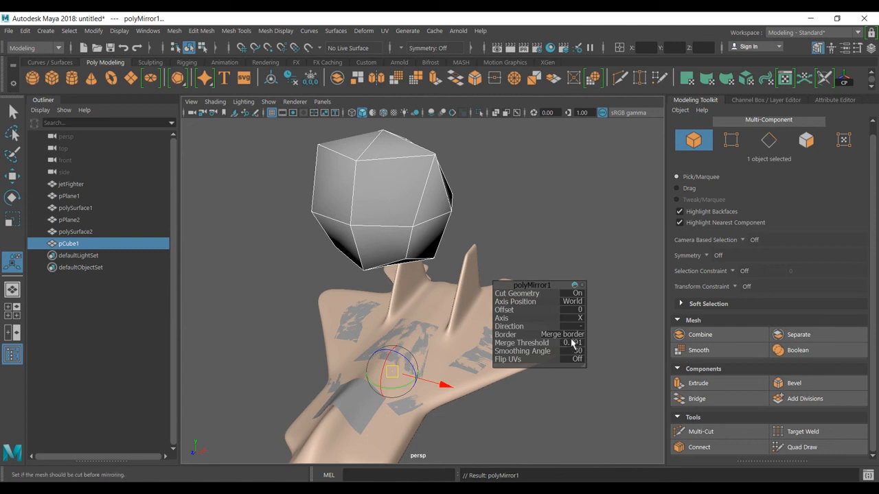
{"action": "left_click", "coordinate": [582, 199]}
{"action": "left_click_drag", "start_coordinate": [583, 199], "coordinate": [622, 222], "text": "alt"}
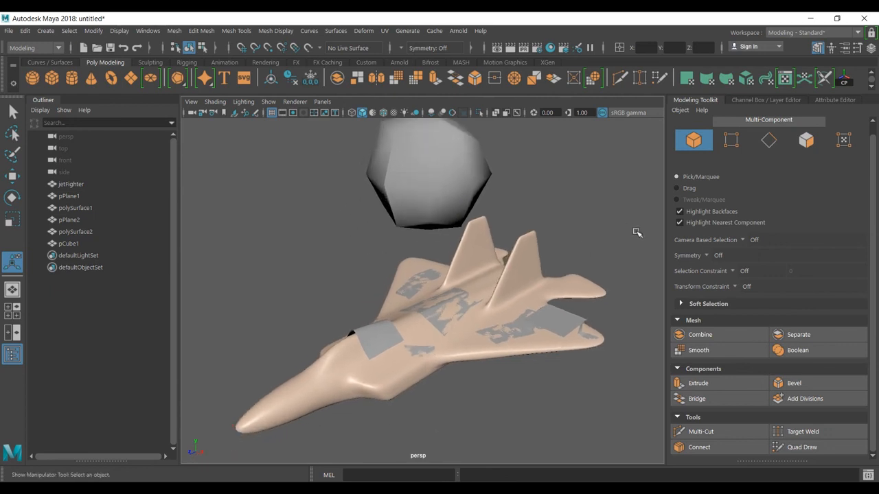